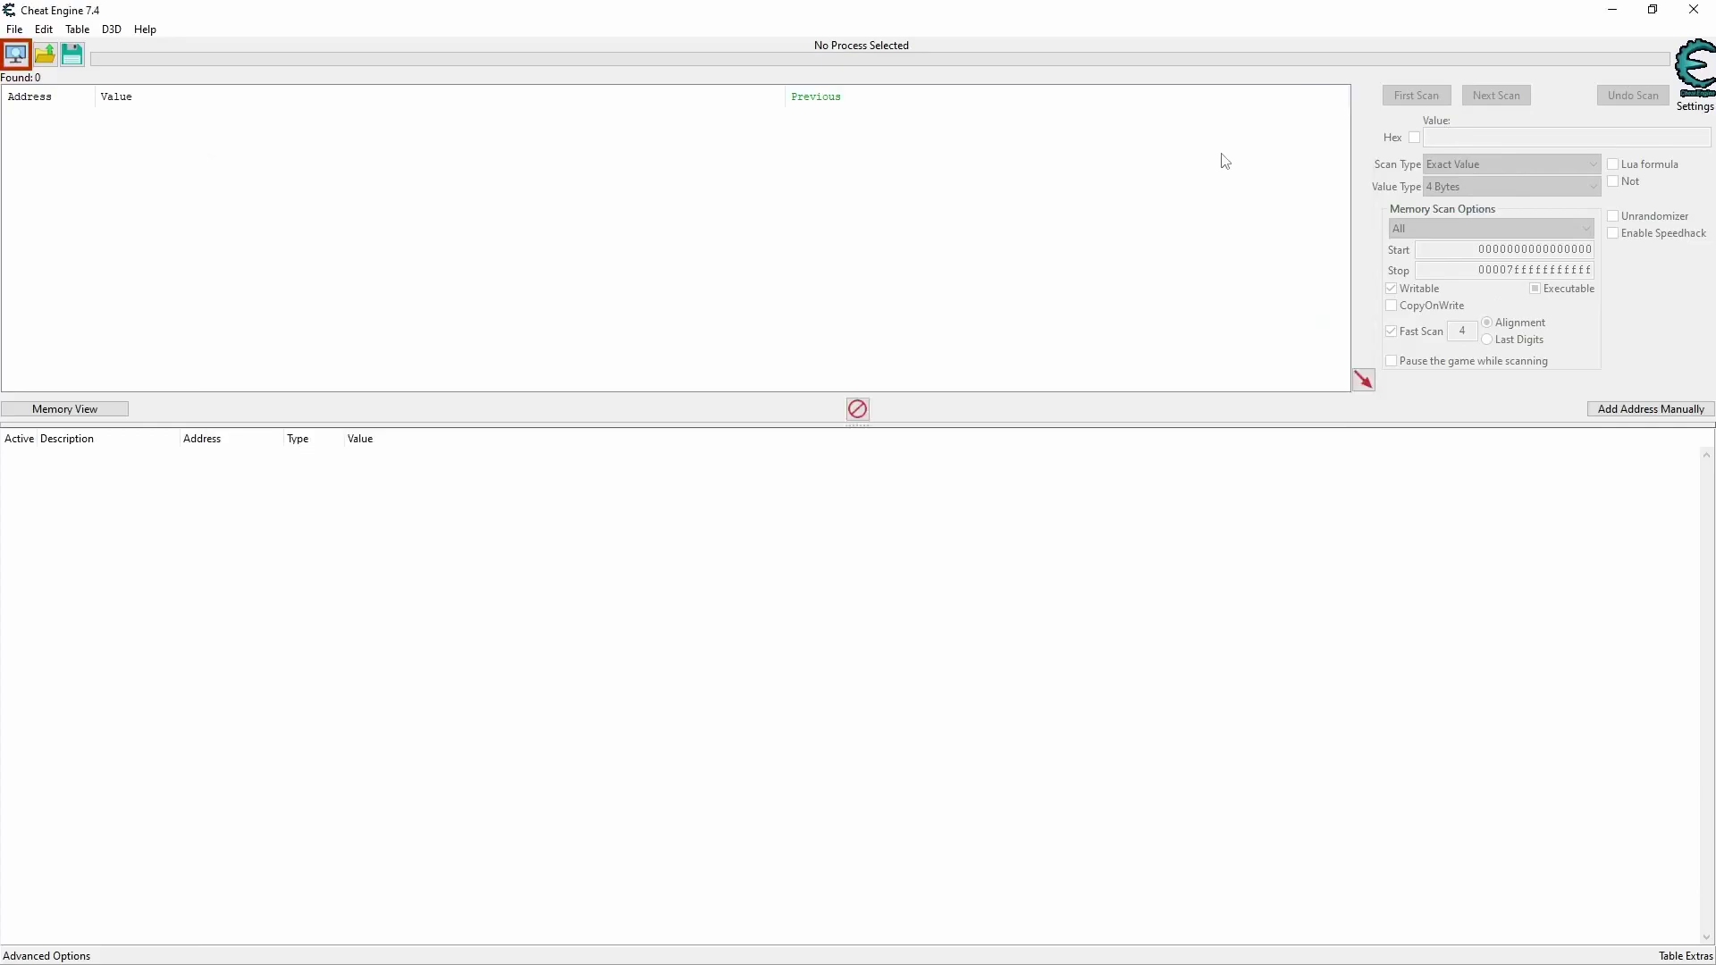
Step: Attach to Wow.exe and run an Unknown initial value first scan, finding 97,772,544 addresses
left_click(15, 57)
key("Return")
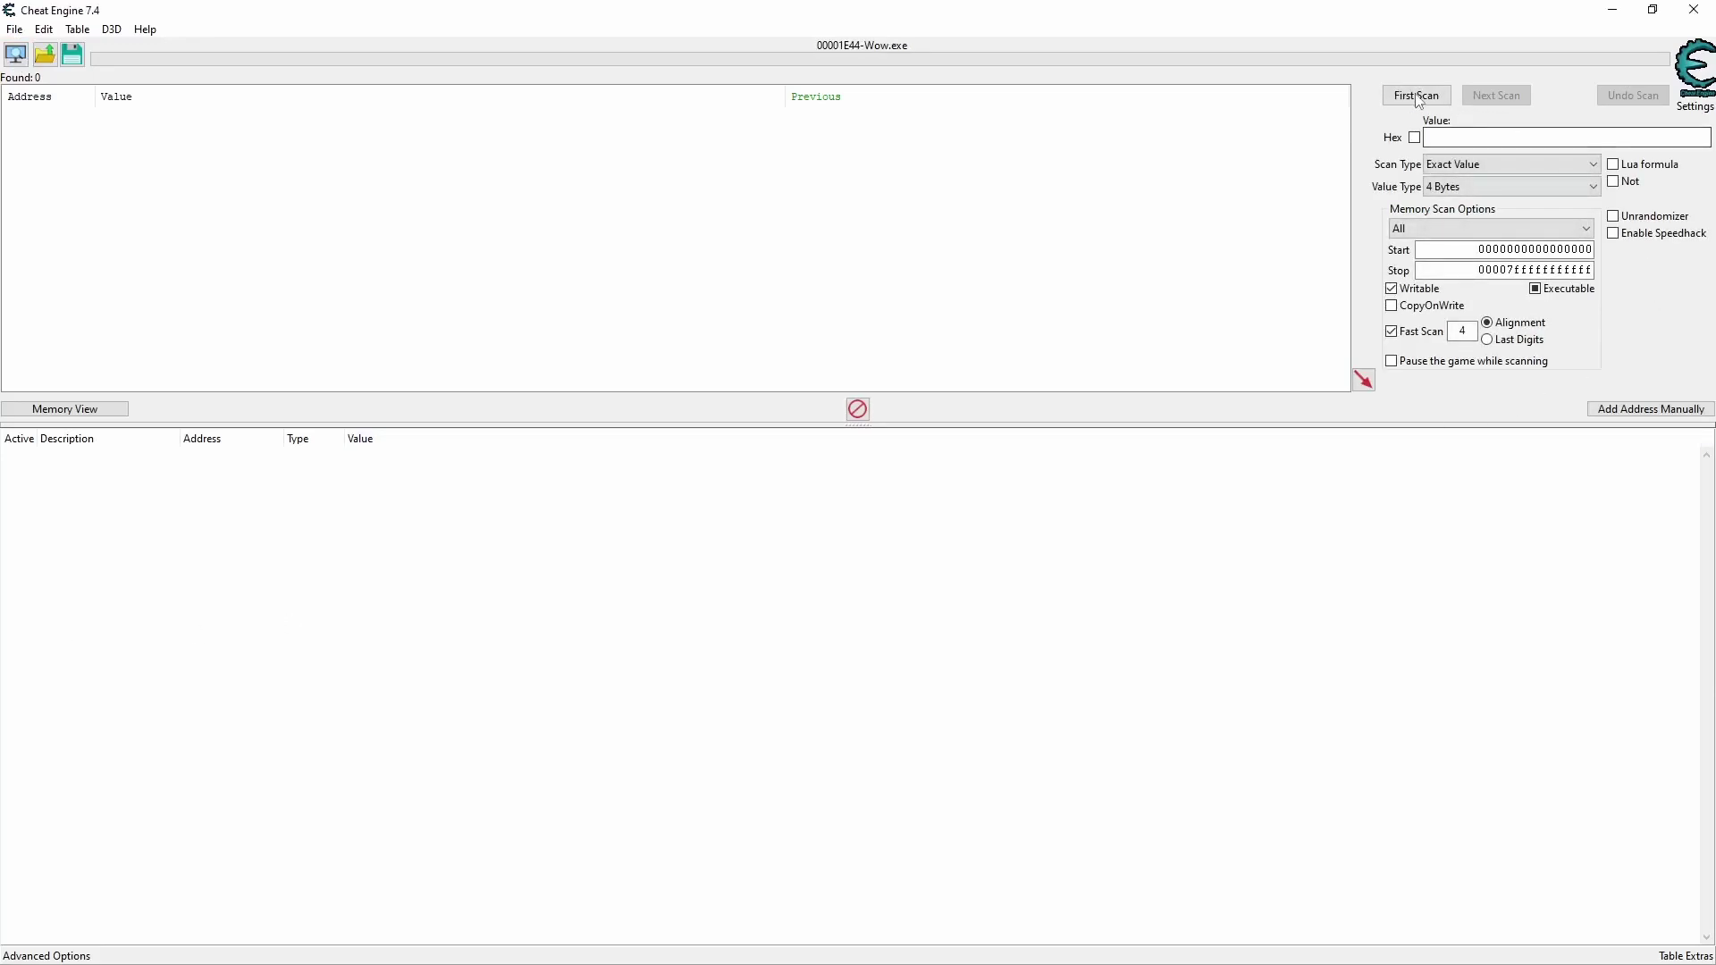
left_click(1499, 173)
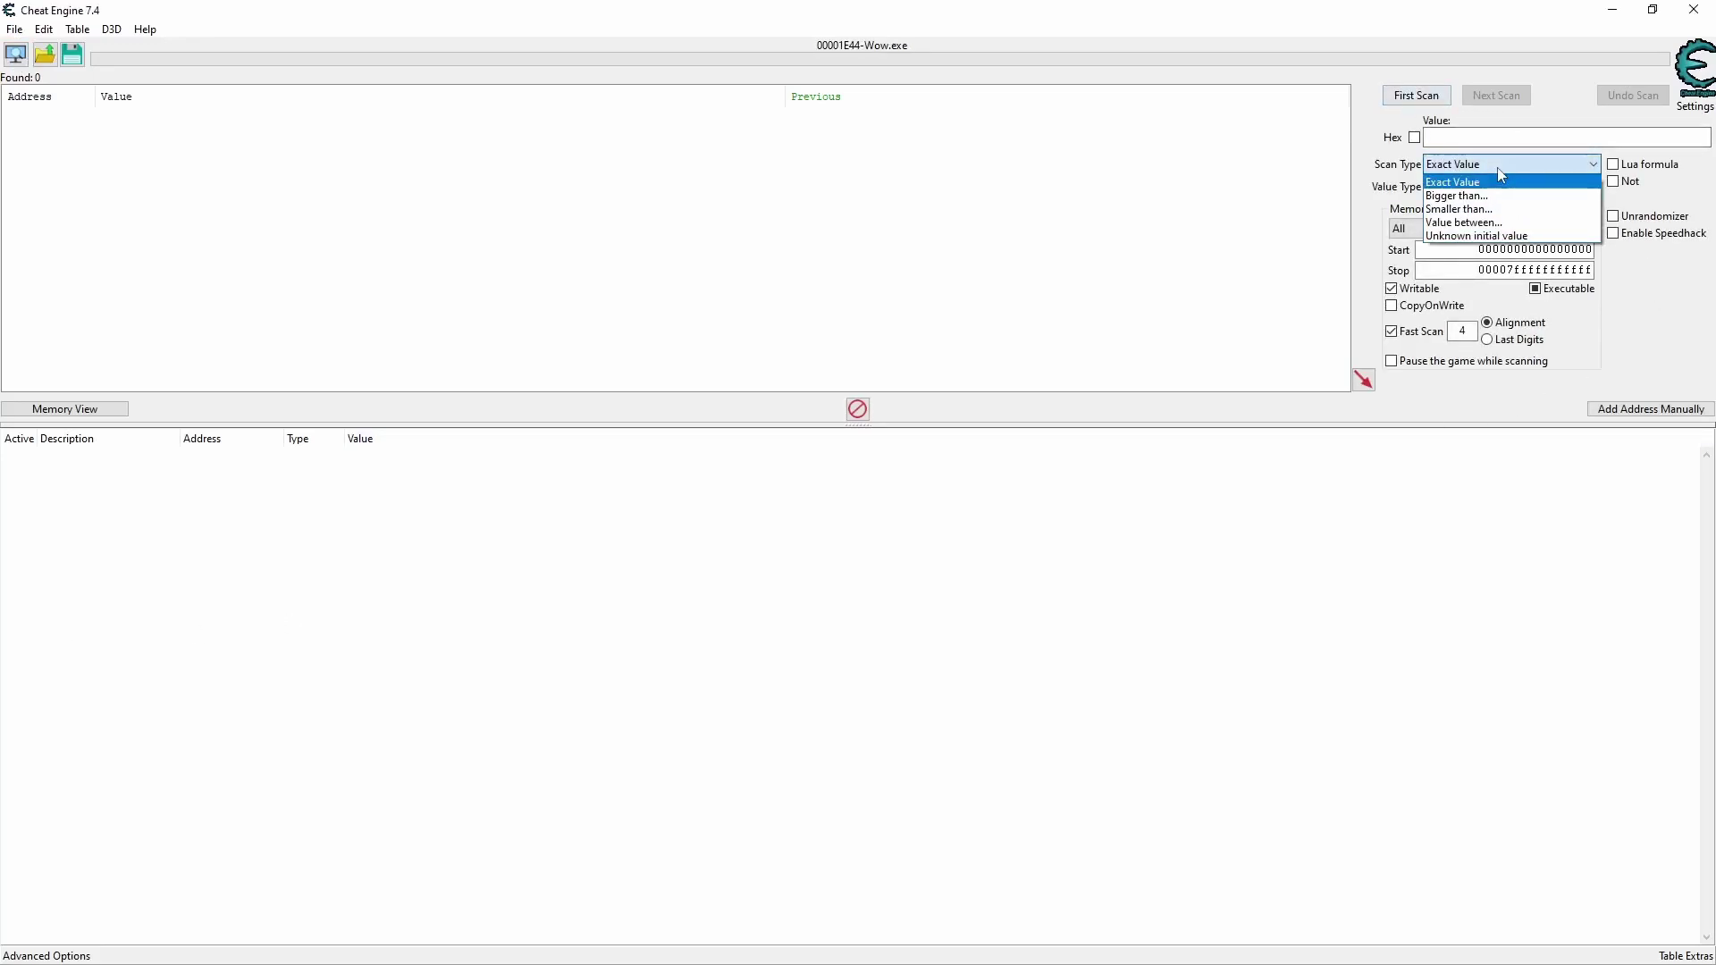
left_click(1483, 238)
left_click(1443, 101)
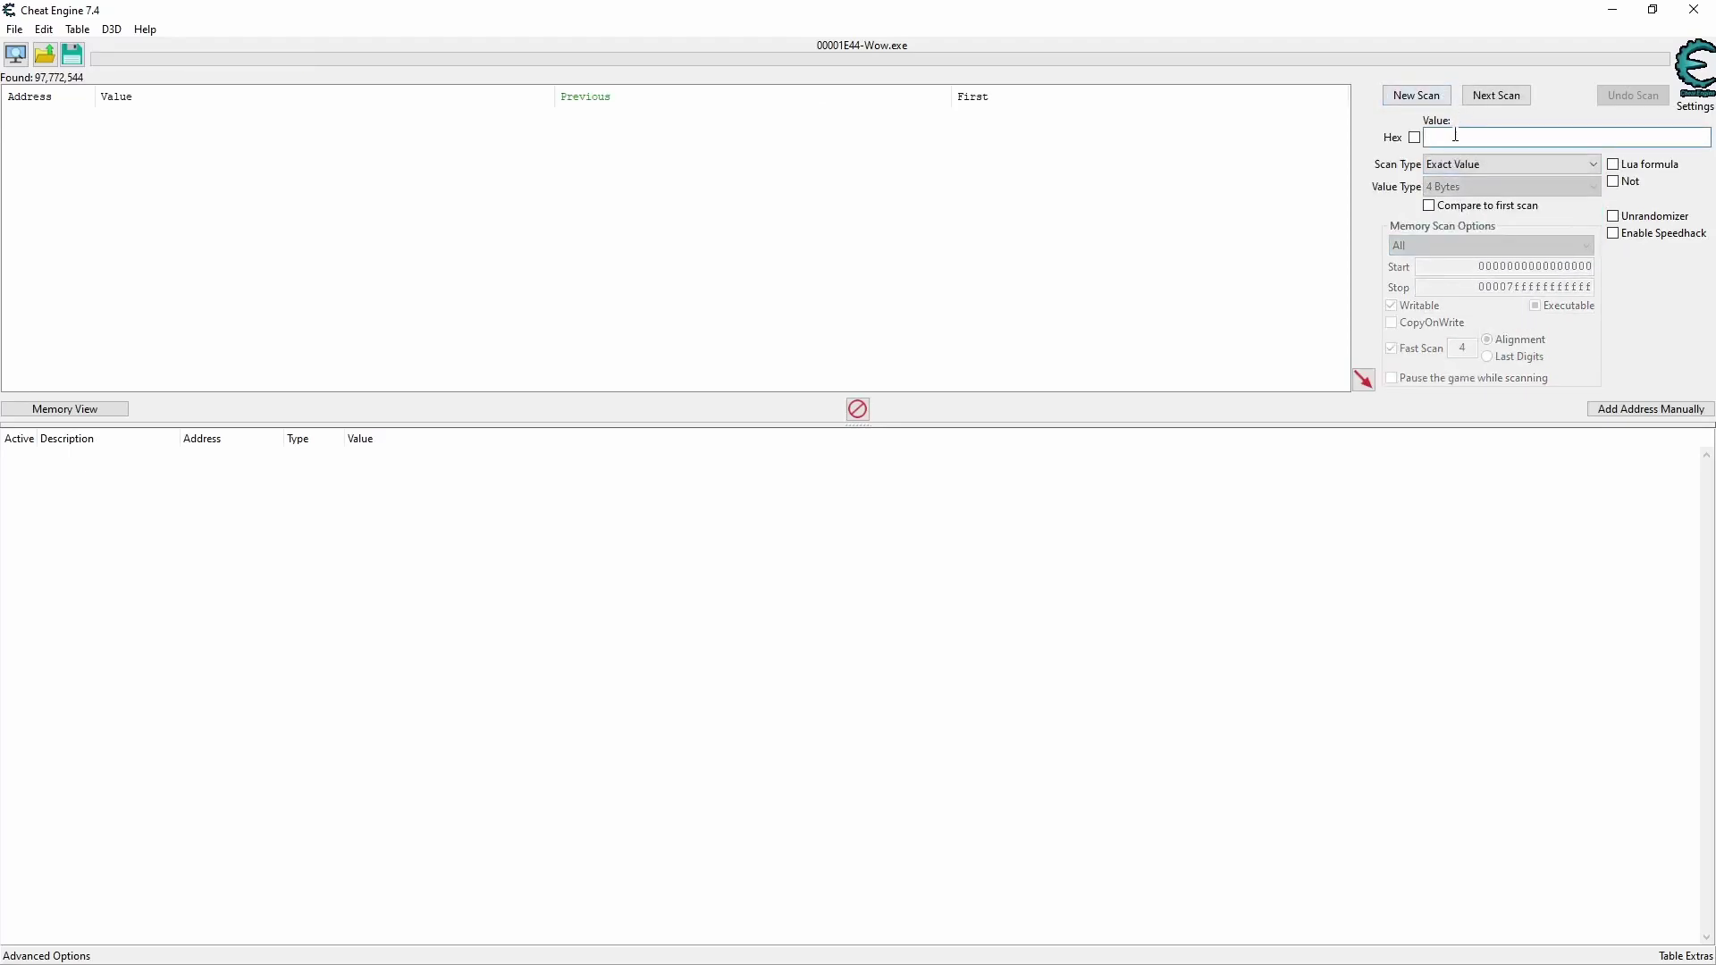
Step: Run six Increased value next scans to reach 8,695 addresses, then bring World of Warcraft forward
left_click(1466, 164)
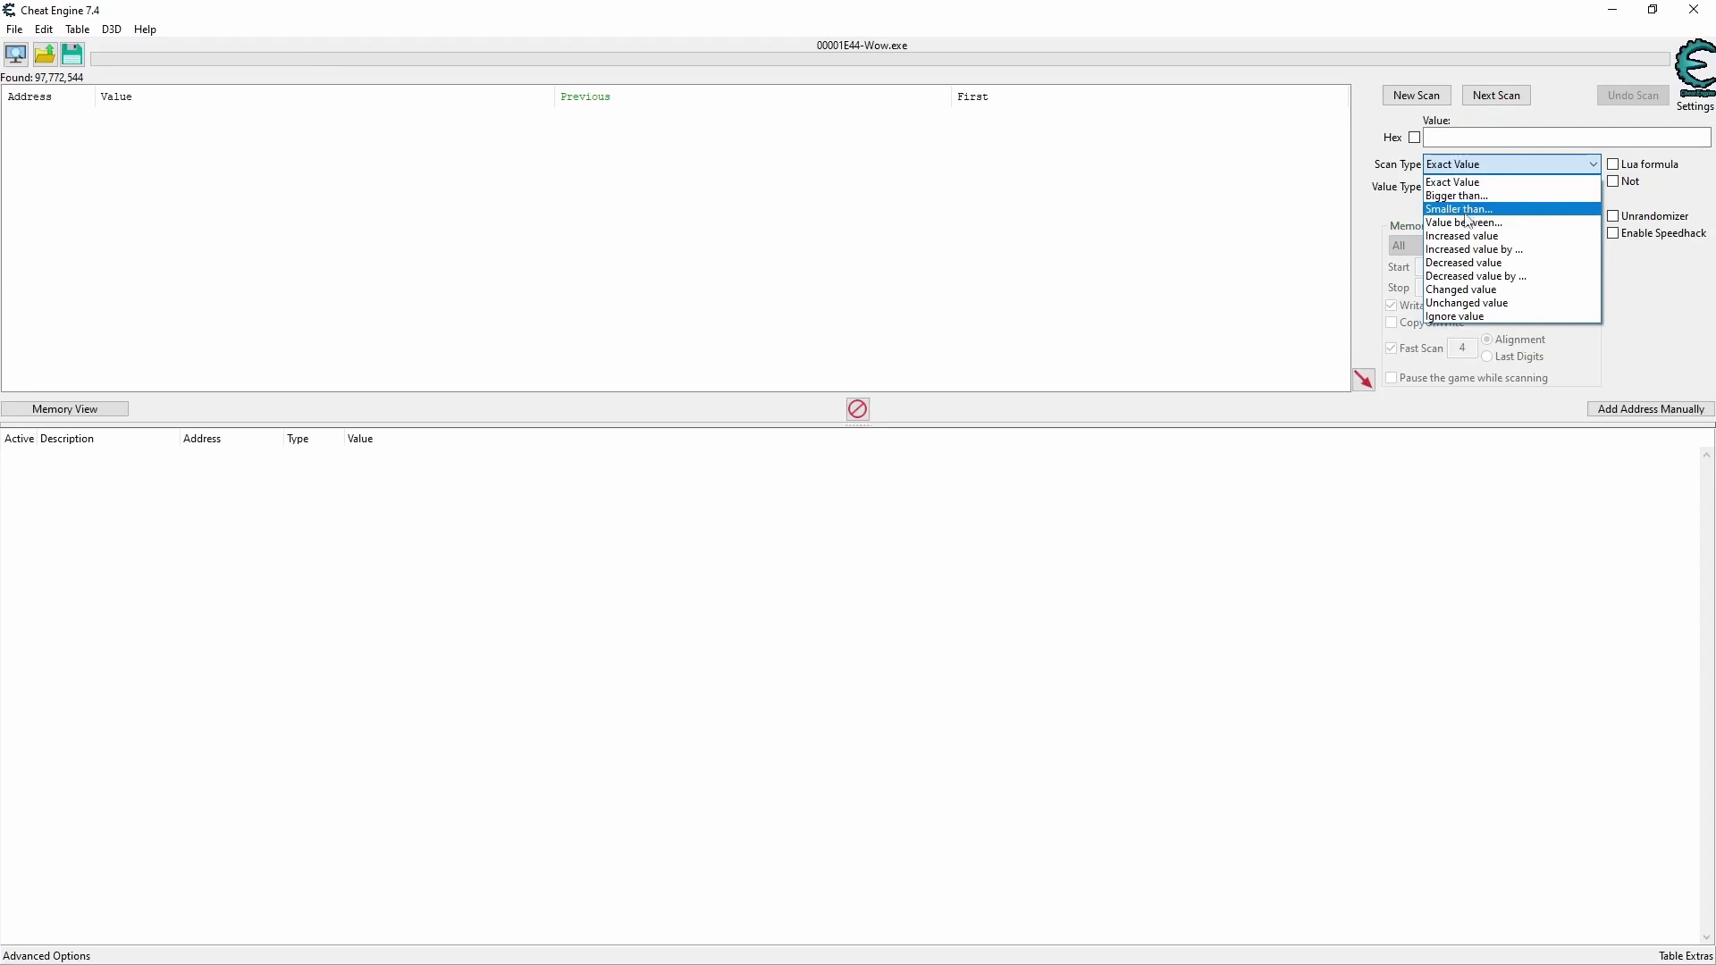
left_click(1466, 234)
left_click(1505, 99)
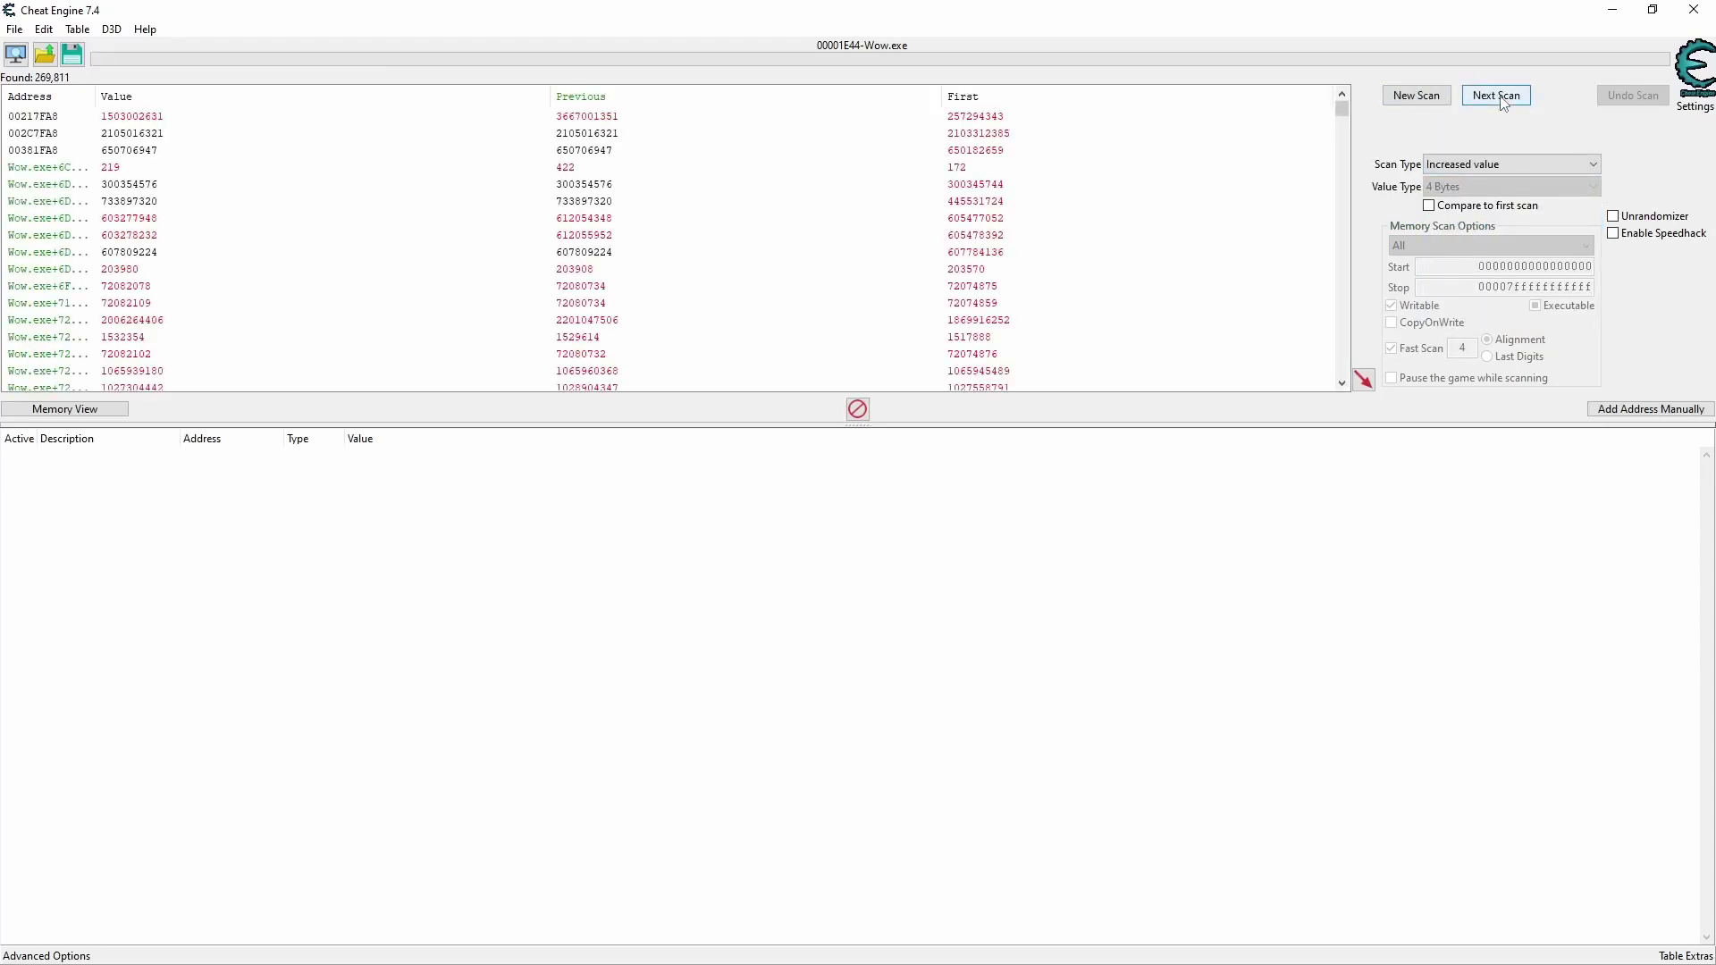
left_click(1505, 98)
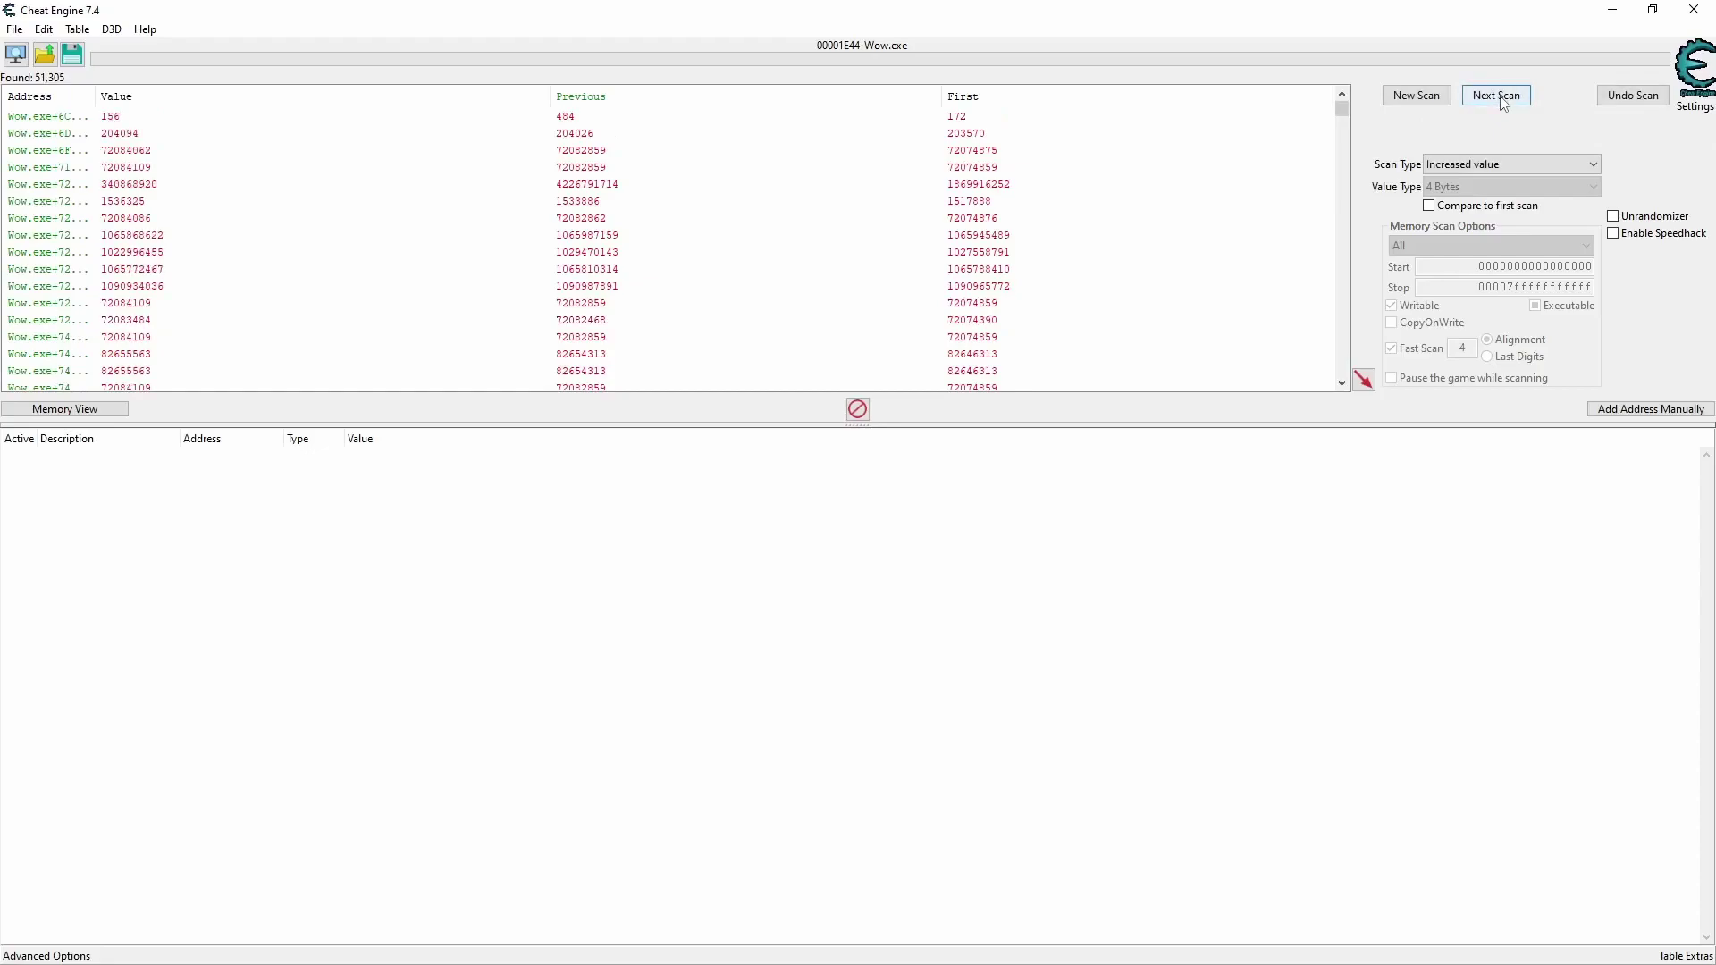
left_click(1503, 98)
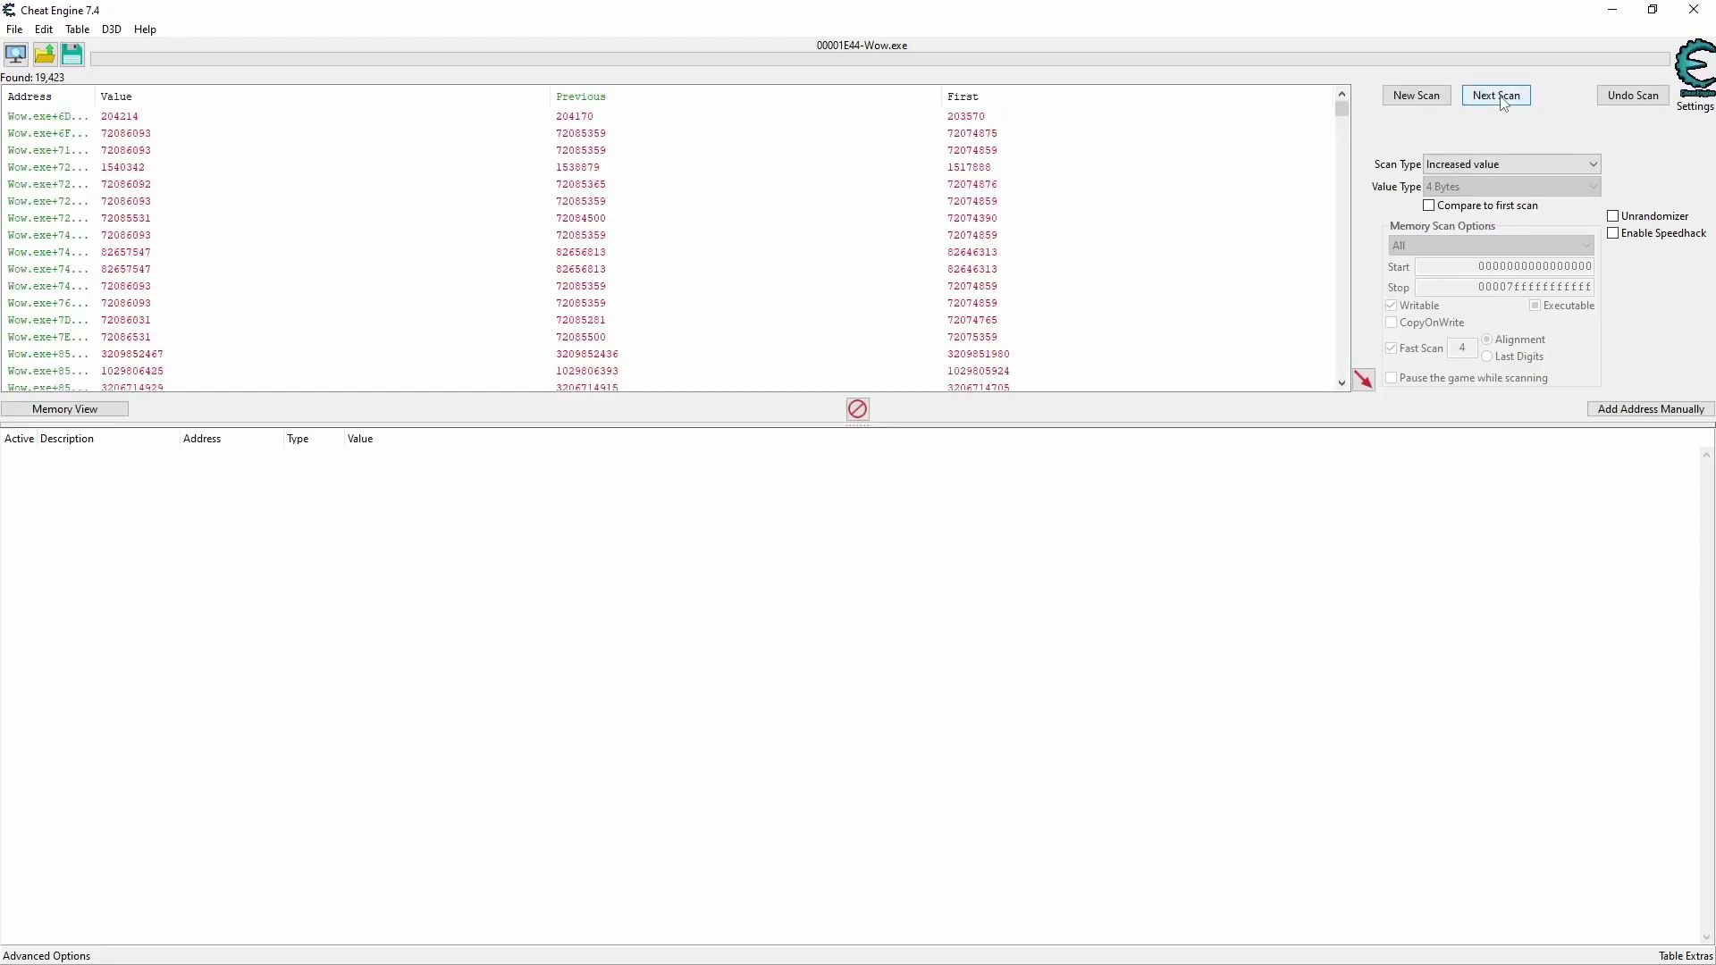
left_click(1504, 100)
left_click(1504, 100)
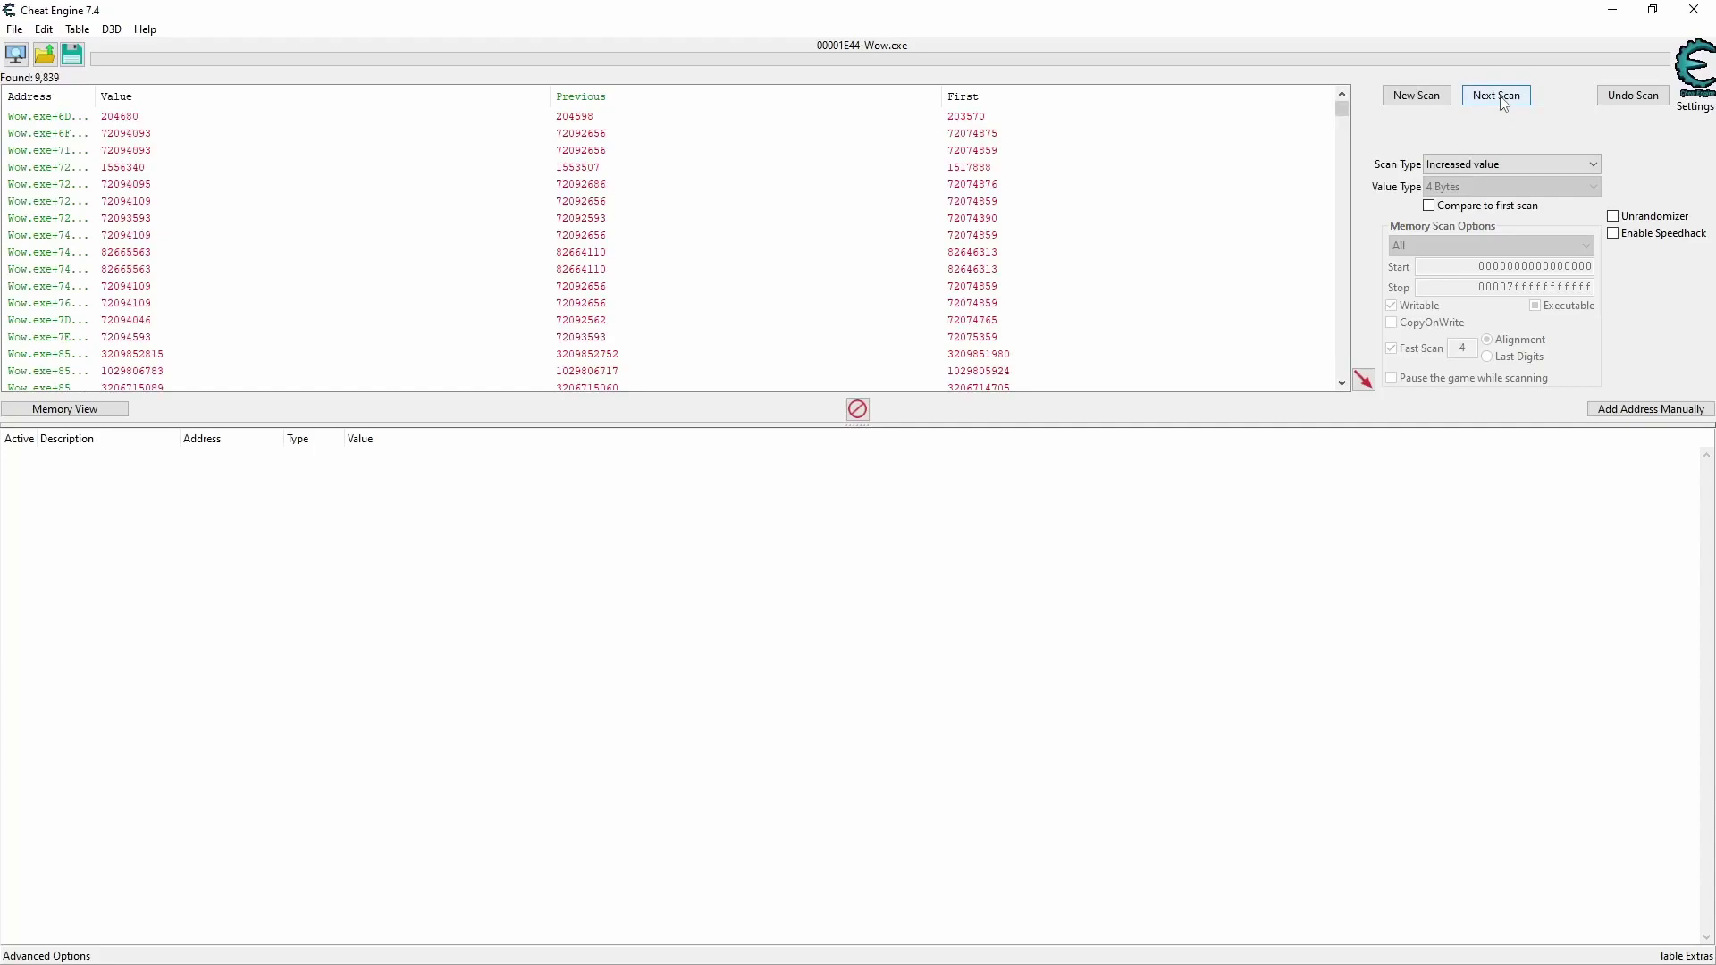
left_click(1504, 100)
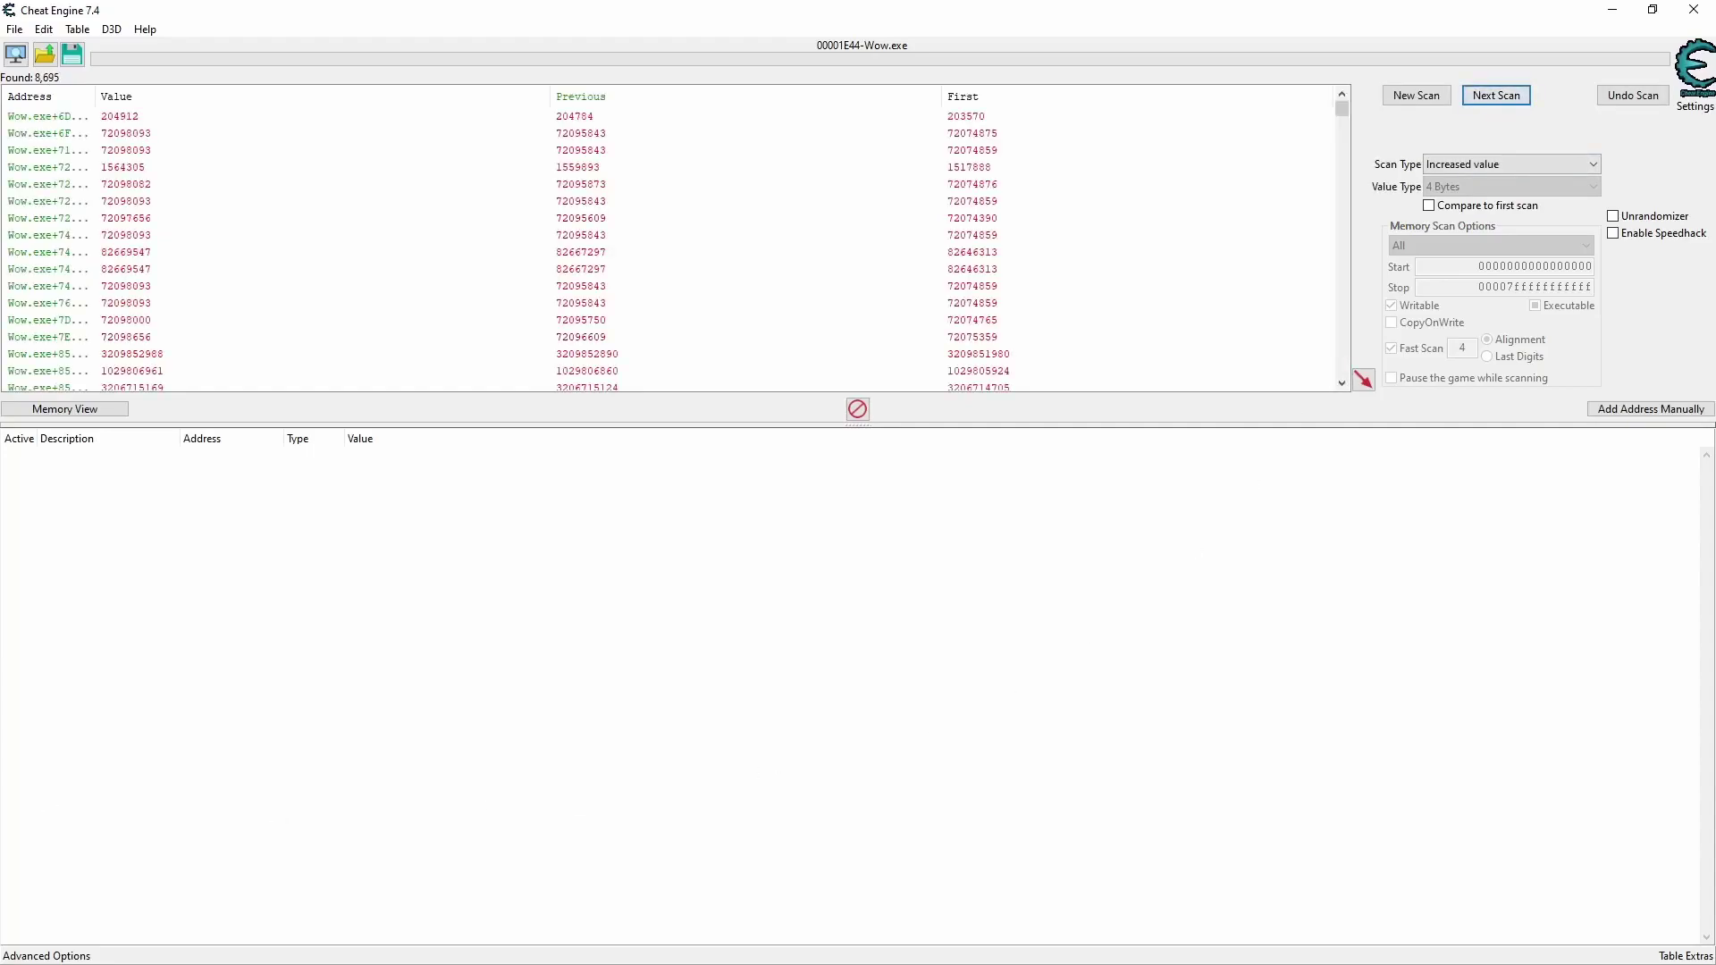
key("alt+Tab")
Step: Turn the character in game, then run a Decreased value next scan in Cheat Engine
key("d")
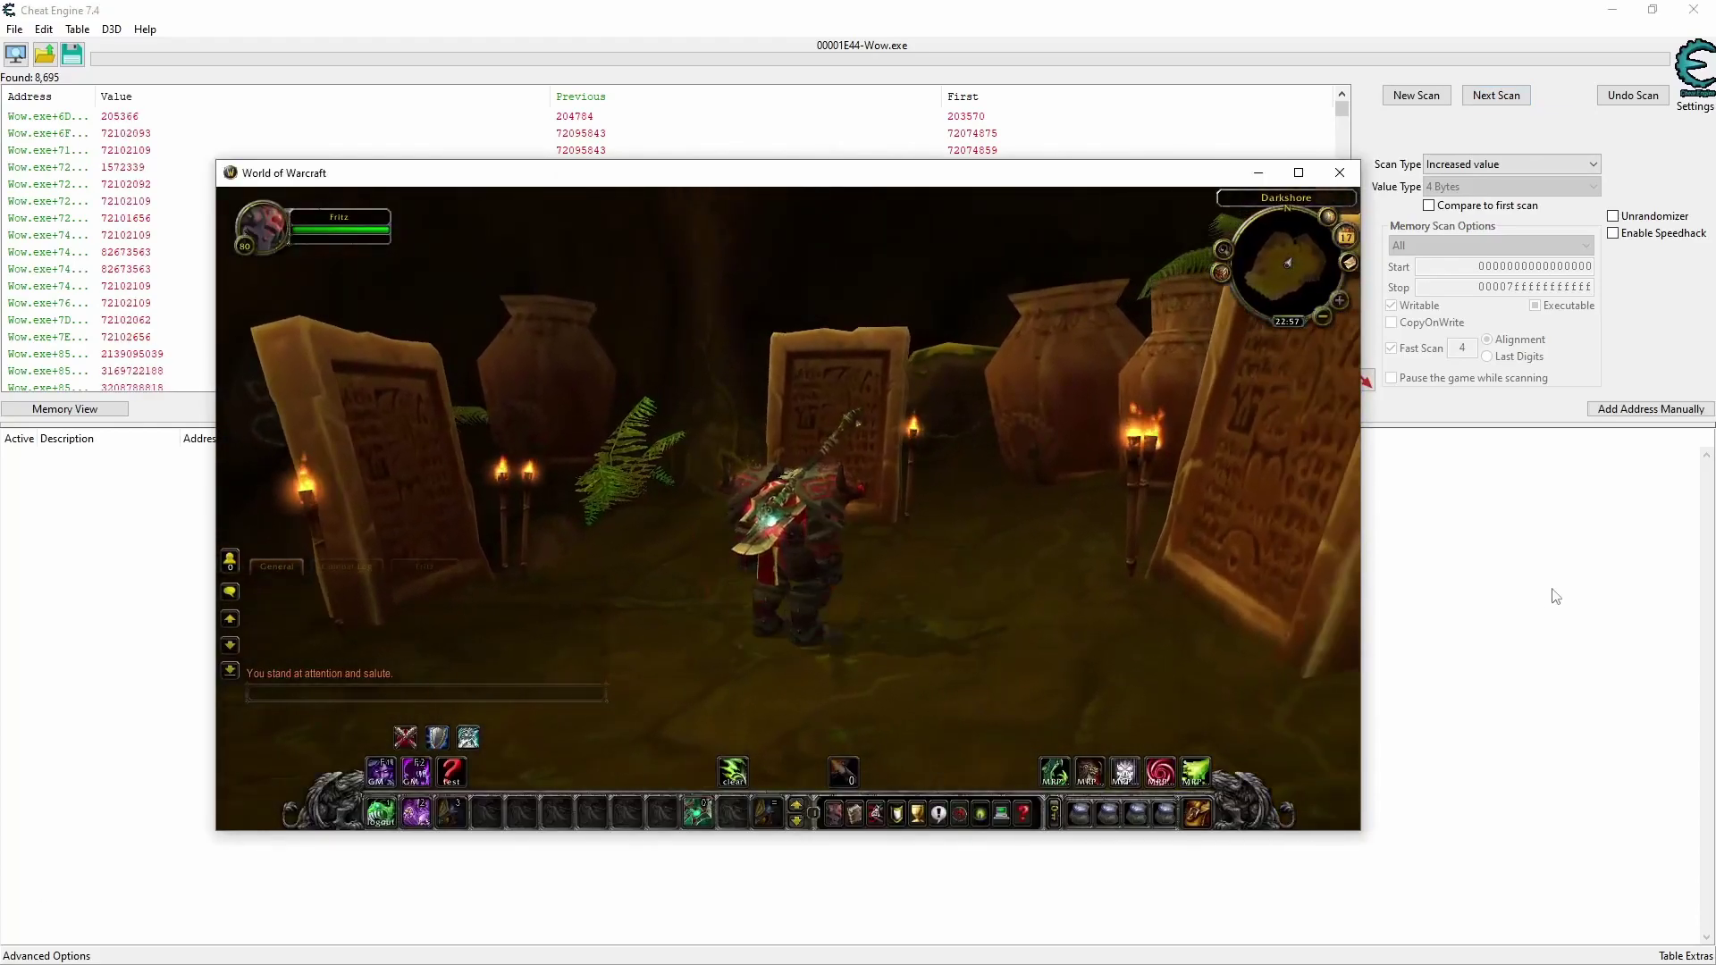
left_click(1550, 598)
left_click(1479, 166)
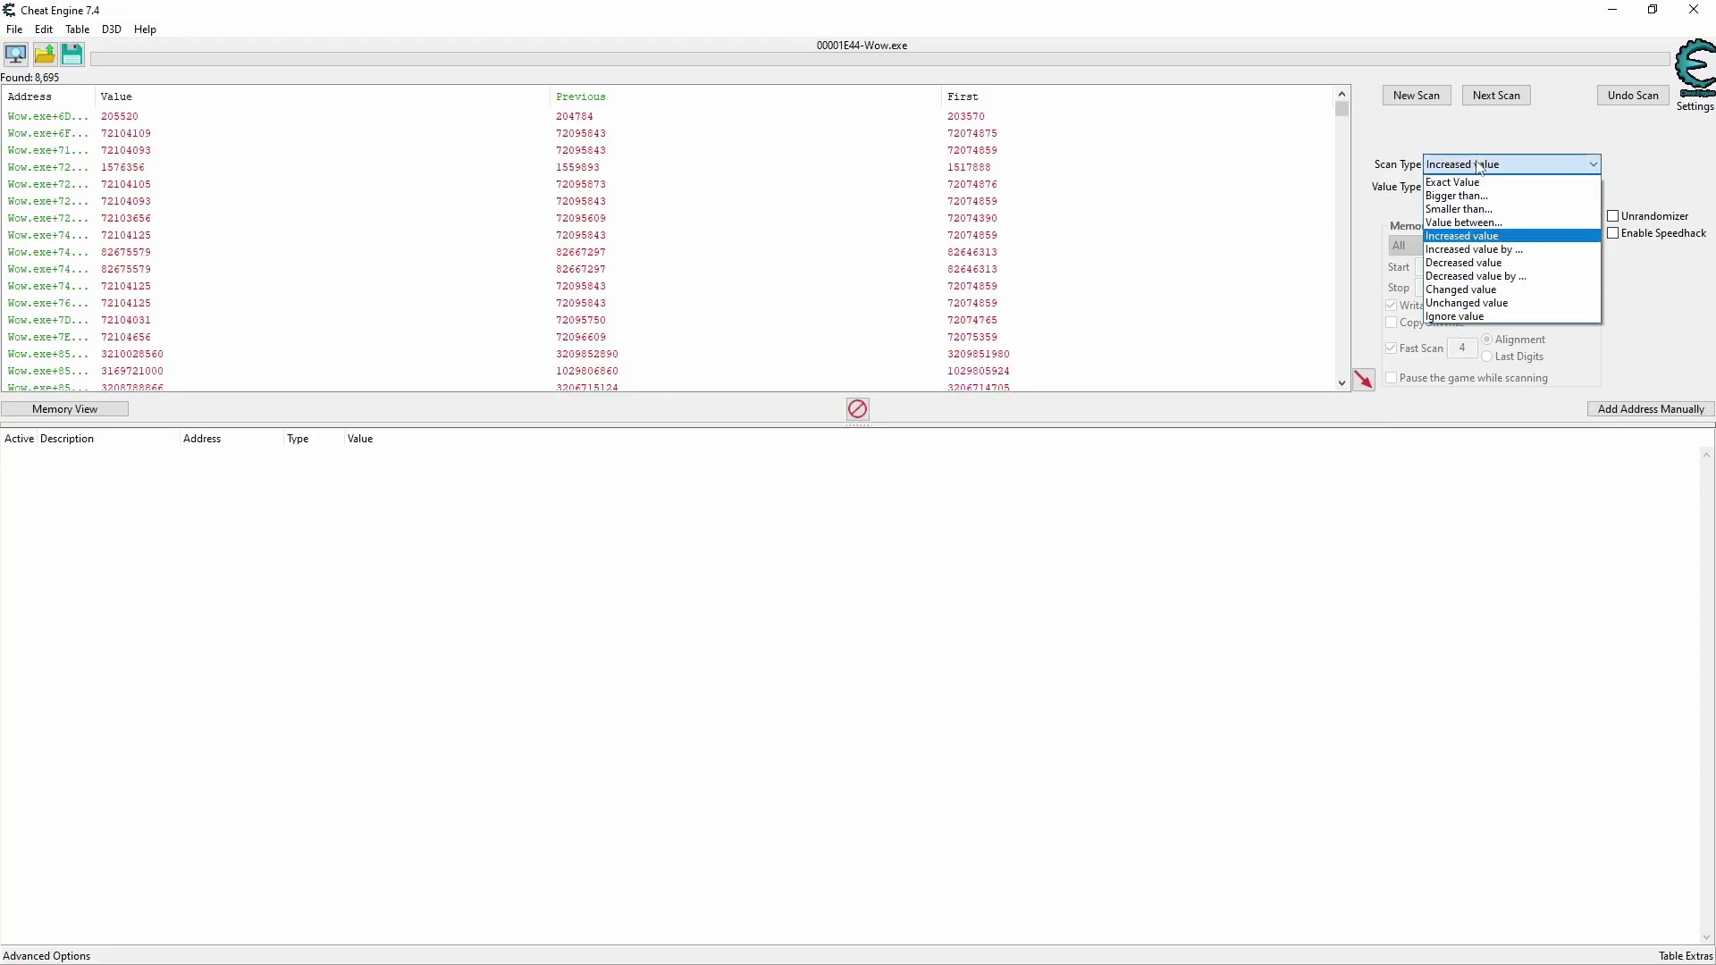
left_click(1486, 263)
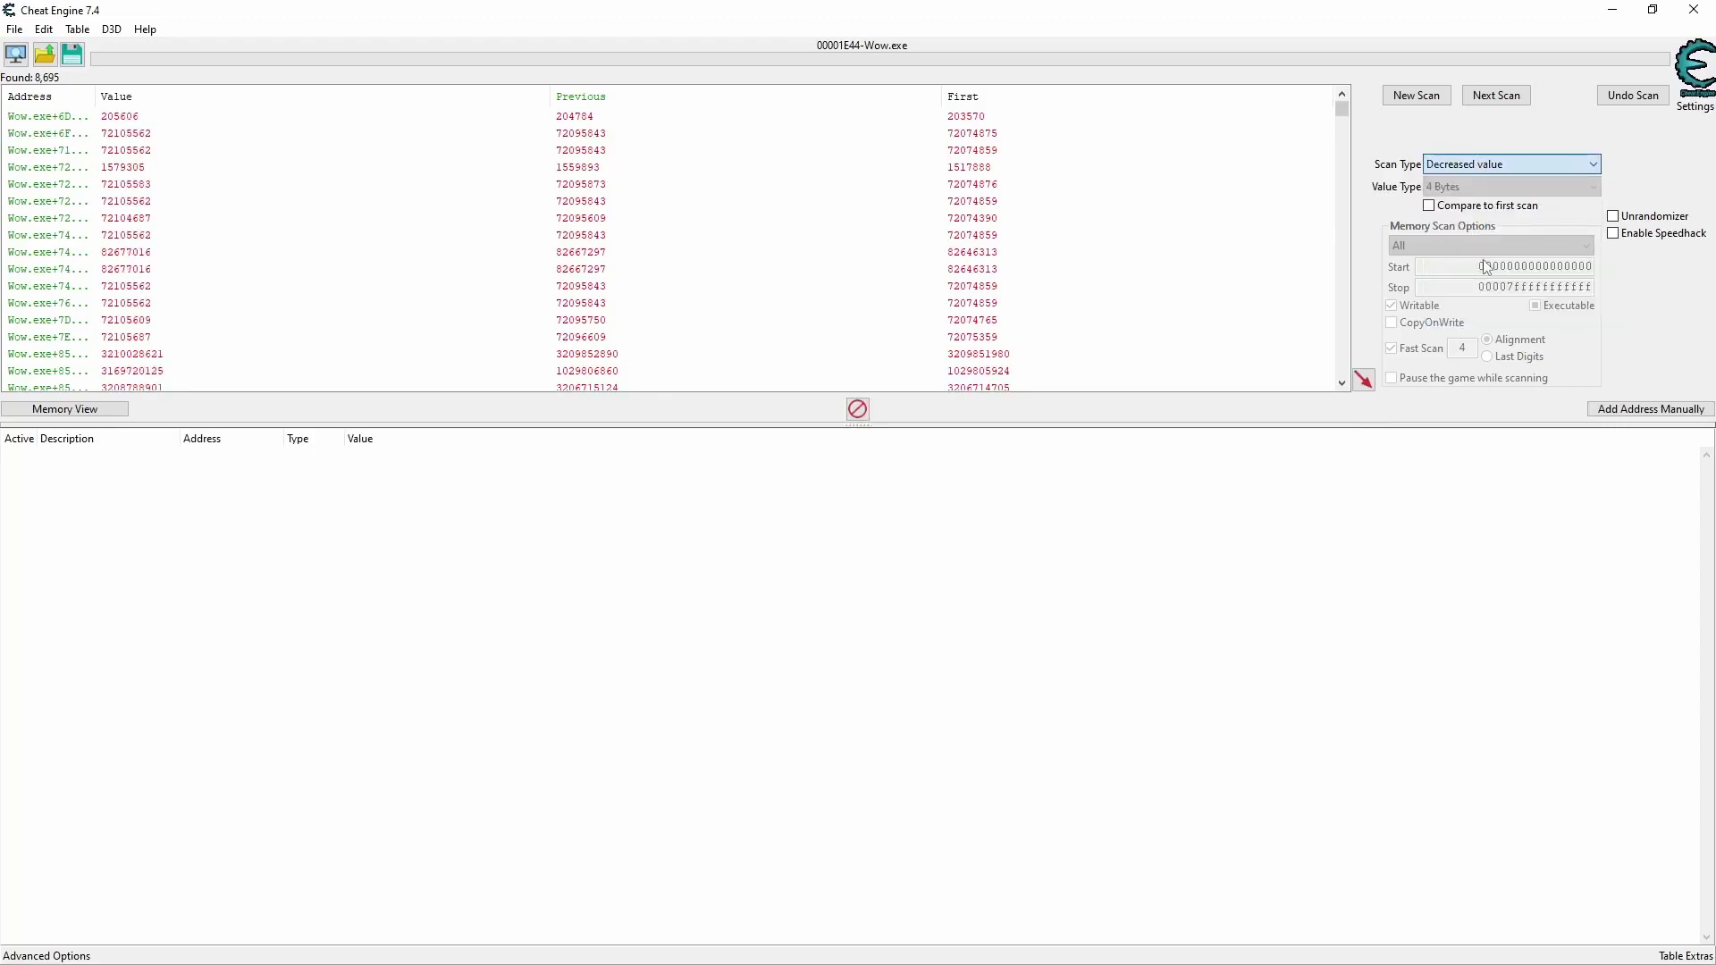
left_click(1488, 99)
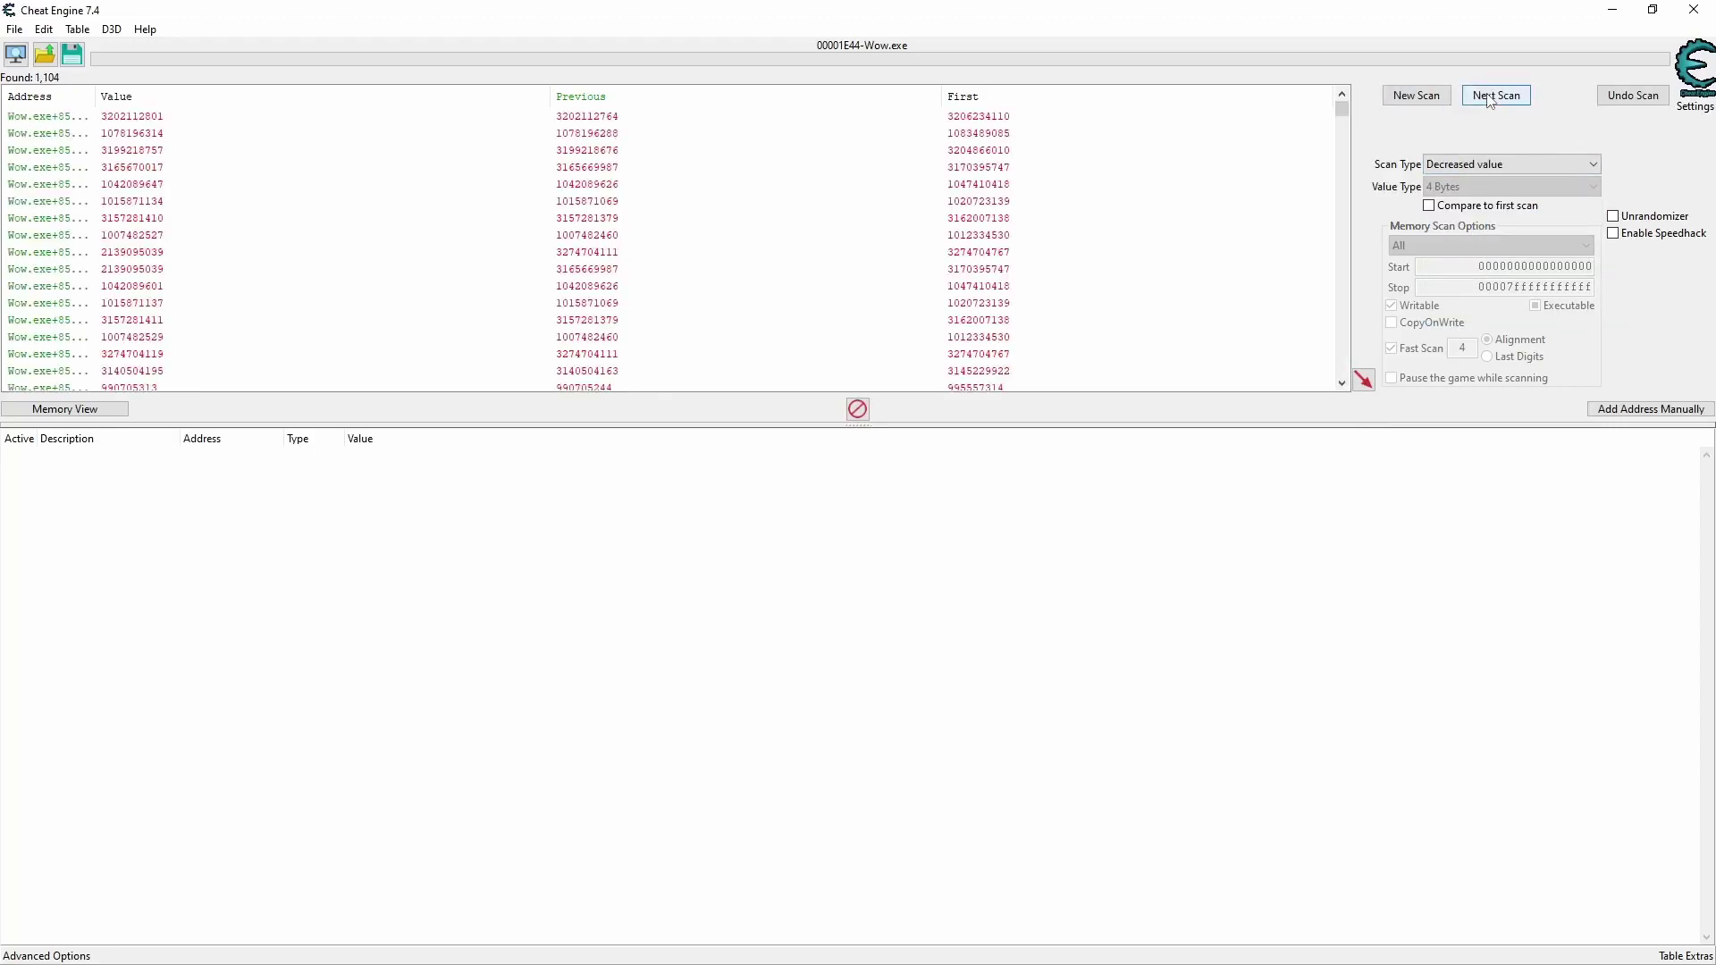
Step: Run four Increased value next scans to leave 78 addresses, then switch back to the game
left_click(1488, 165)
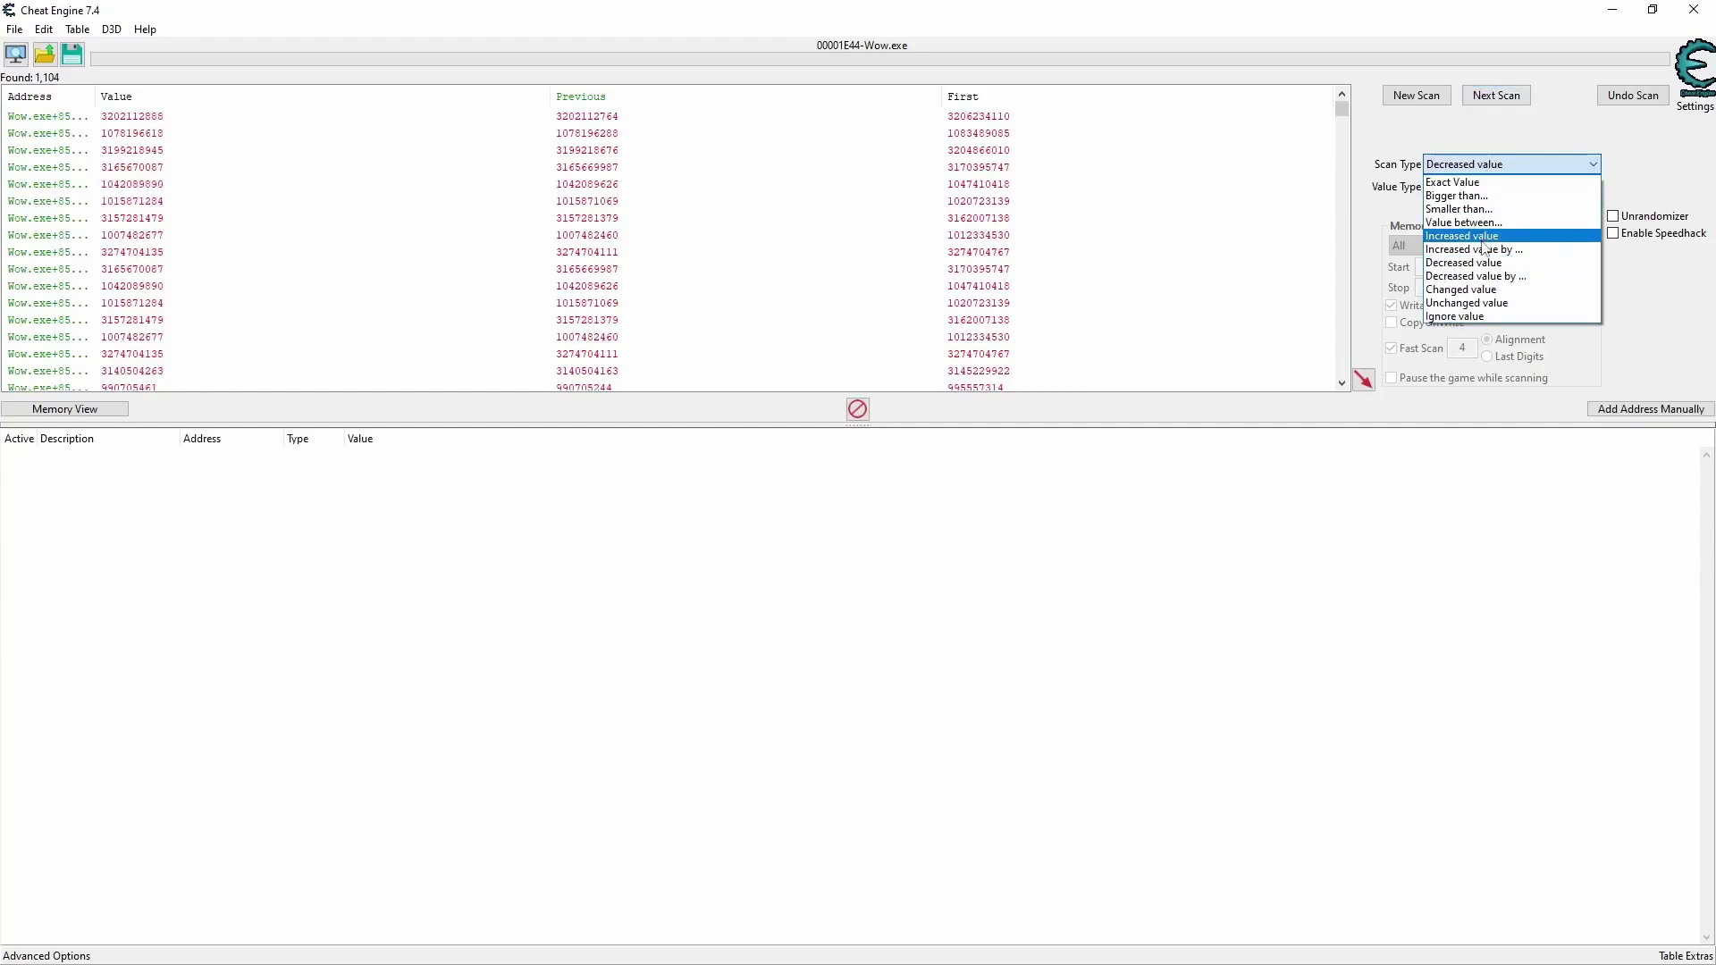
left_click(1480, 237)
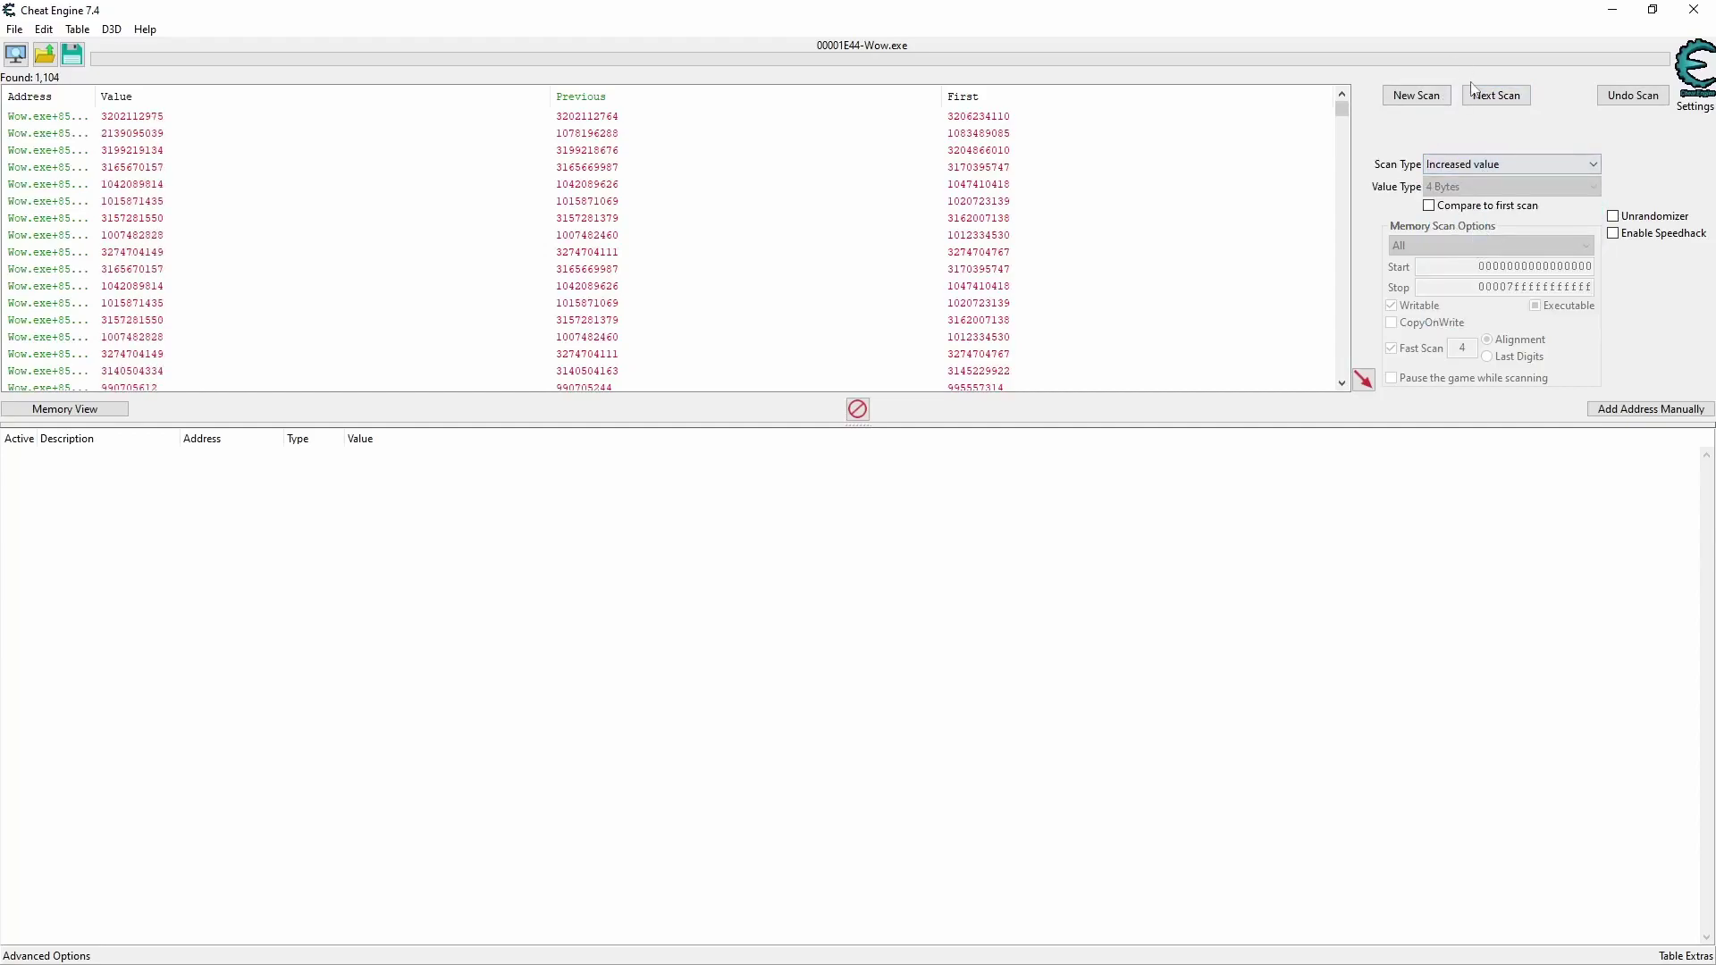
left_click(1482, 98)
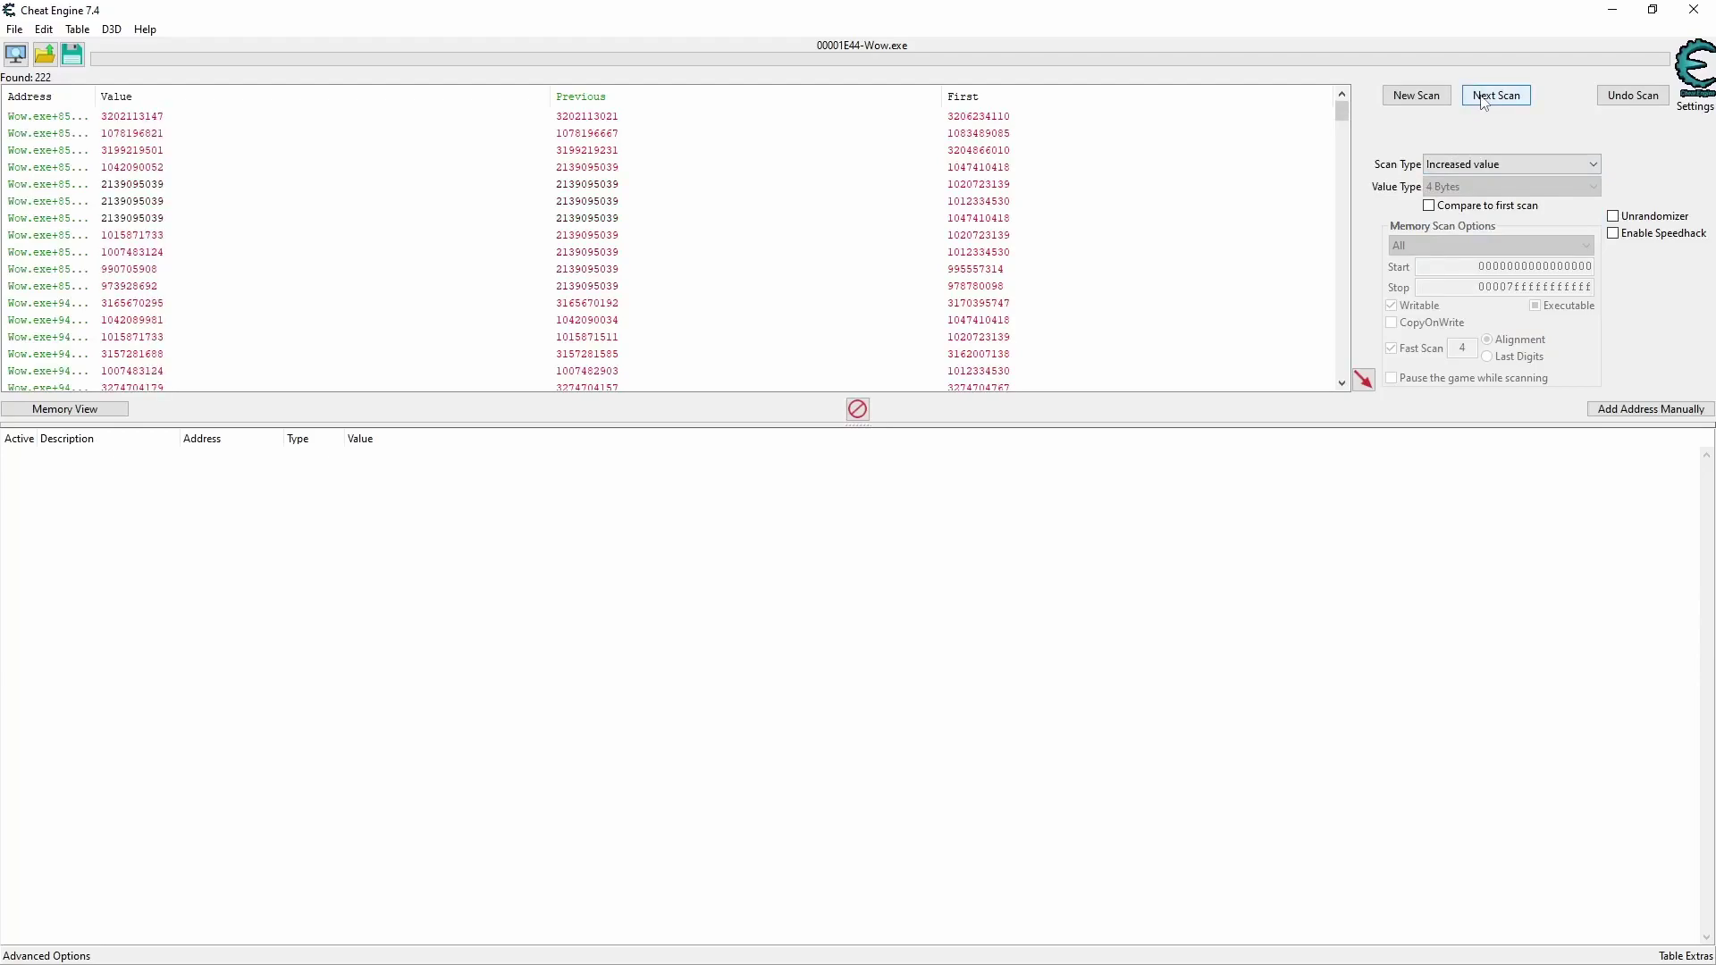
left_click(1481, 98)
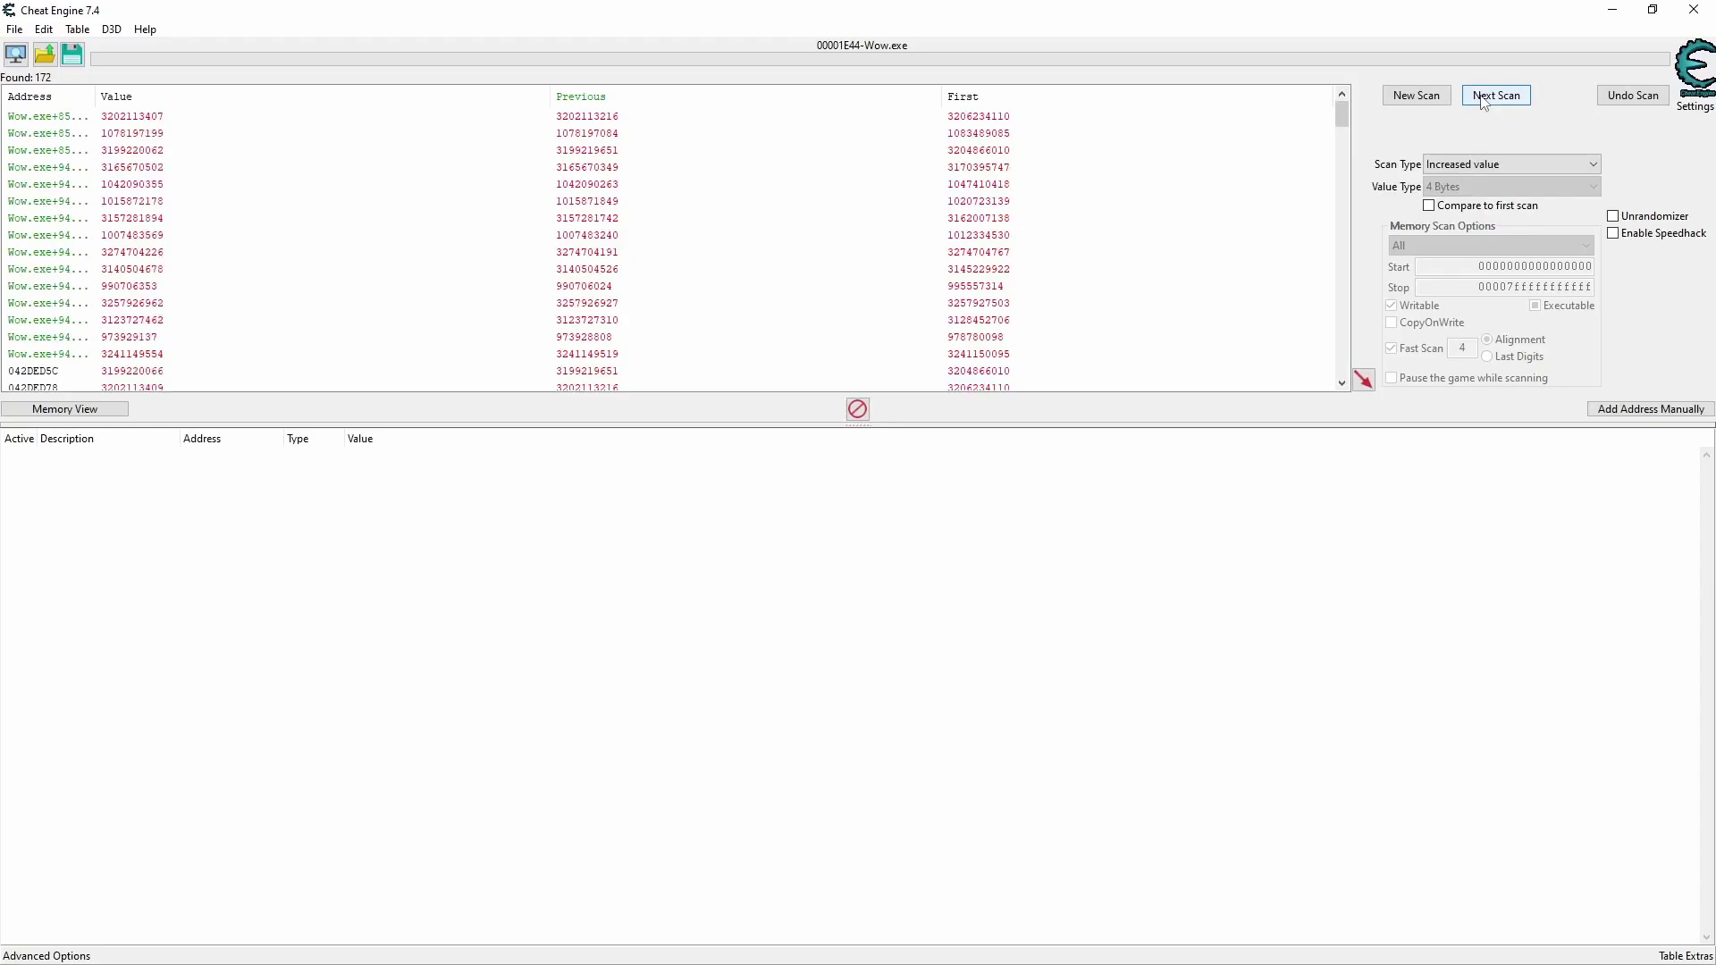
left_click(1483, 98)
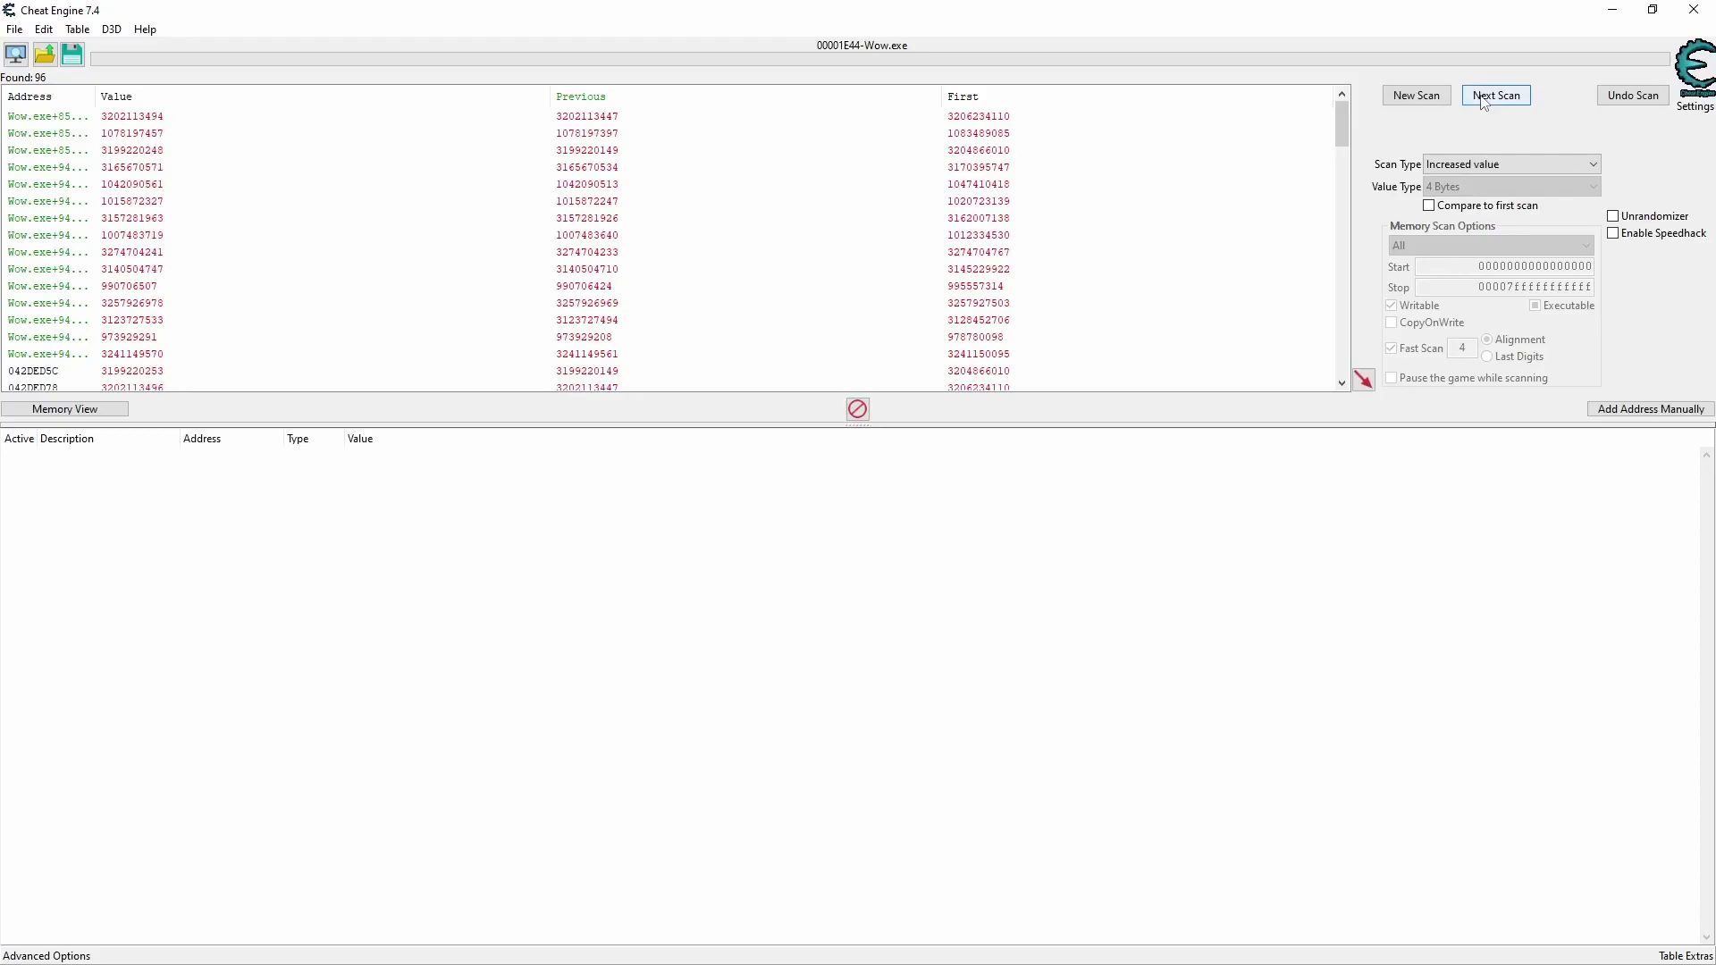
left_click(1483, 98)
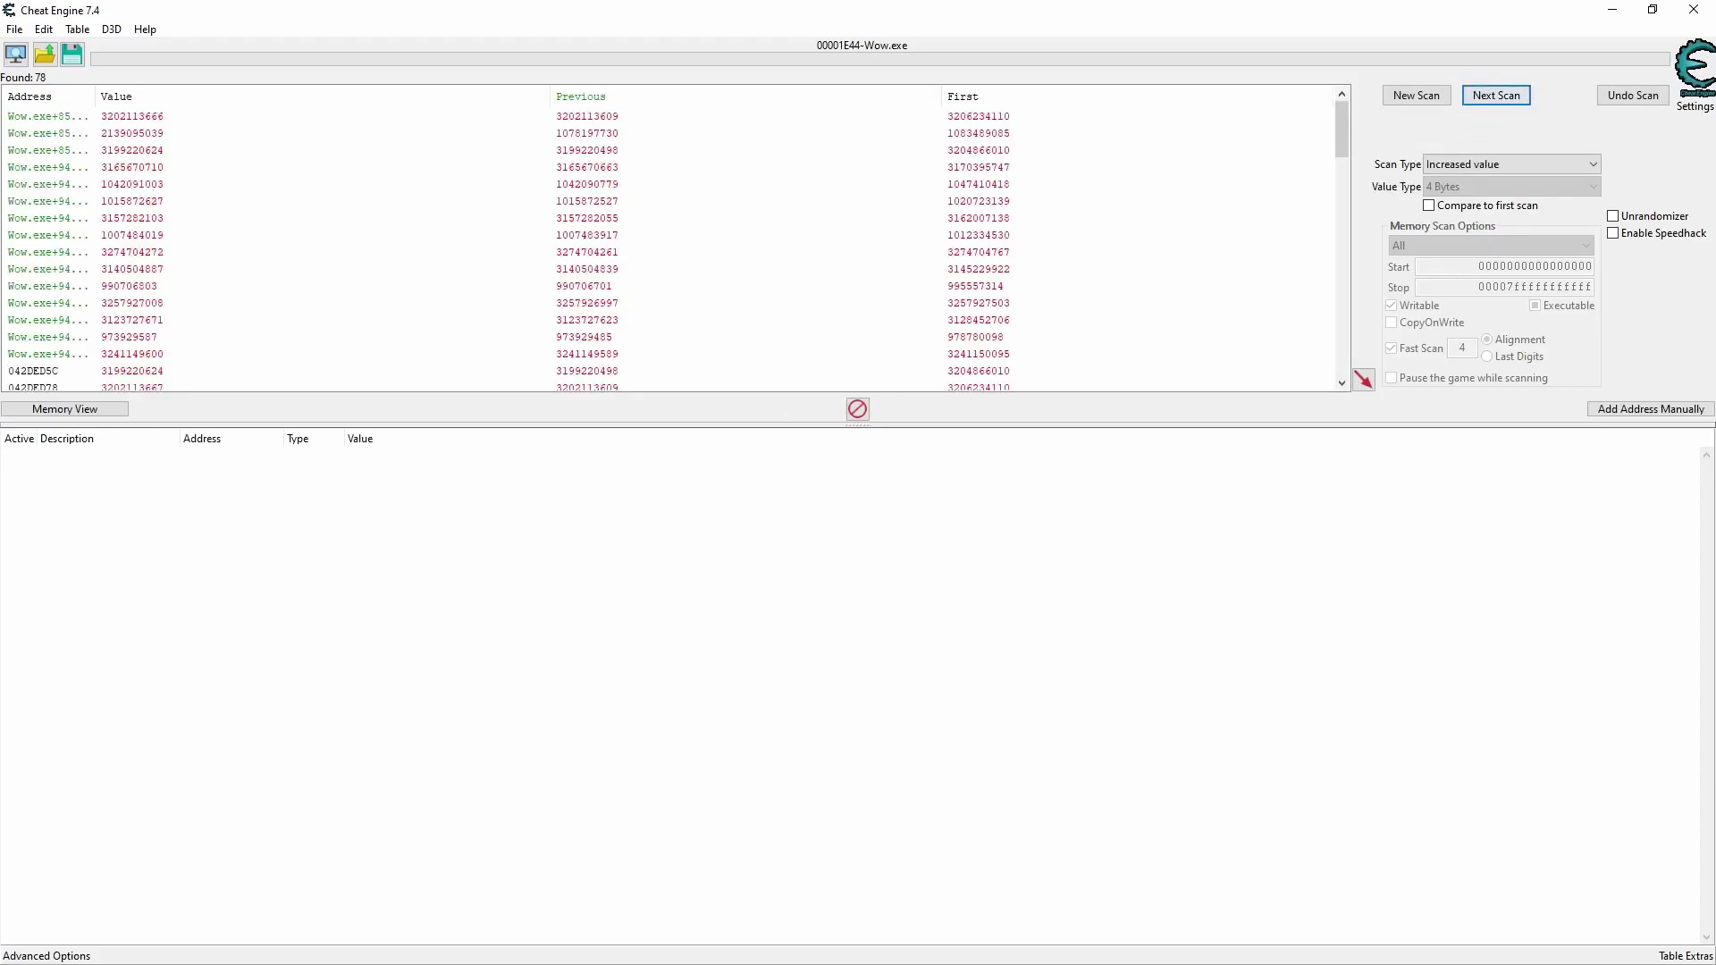
key("alt+Tab")
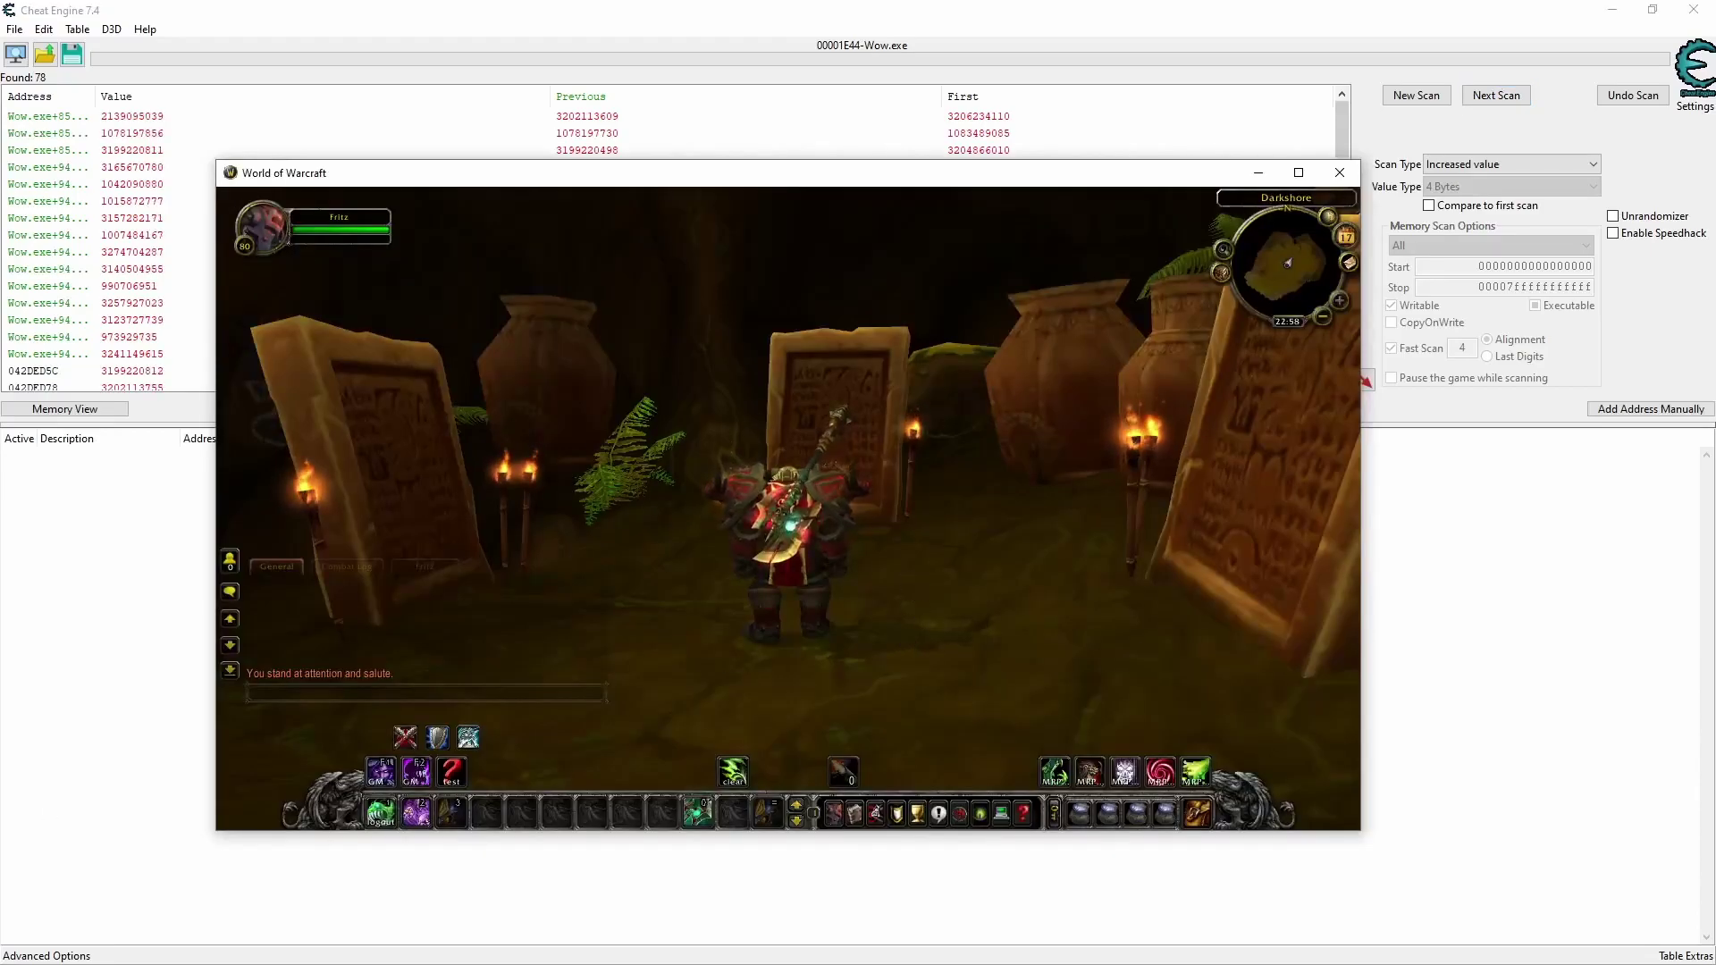
Step: Turn the character, then run a Decreased value next scan, narrowing to 40 results
key("d")
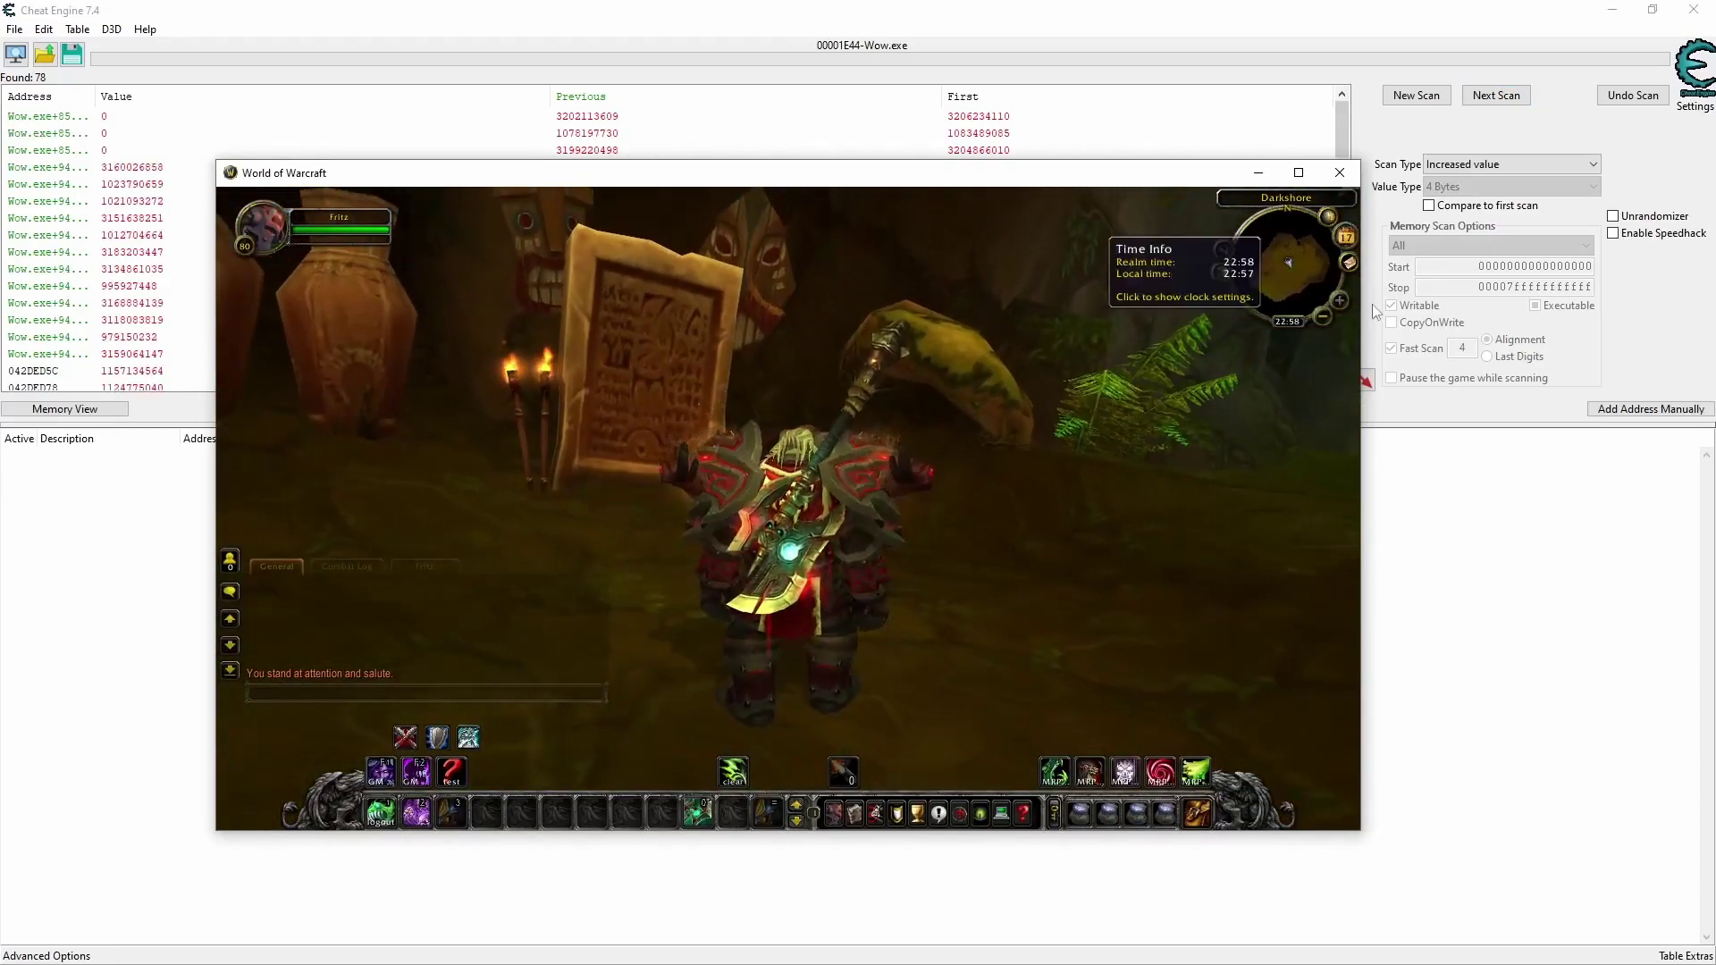
left_click(1488, 136)
left_click(1459, 165)
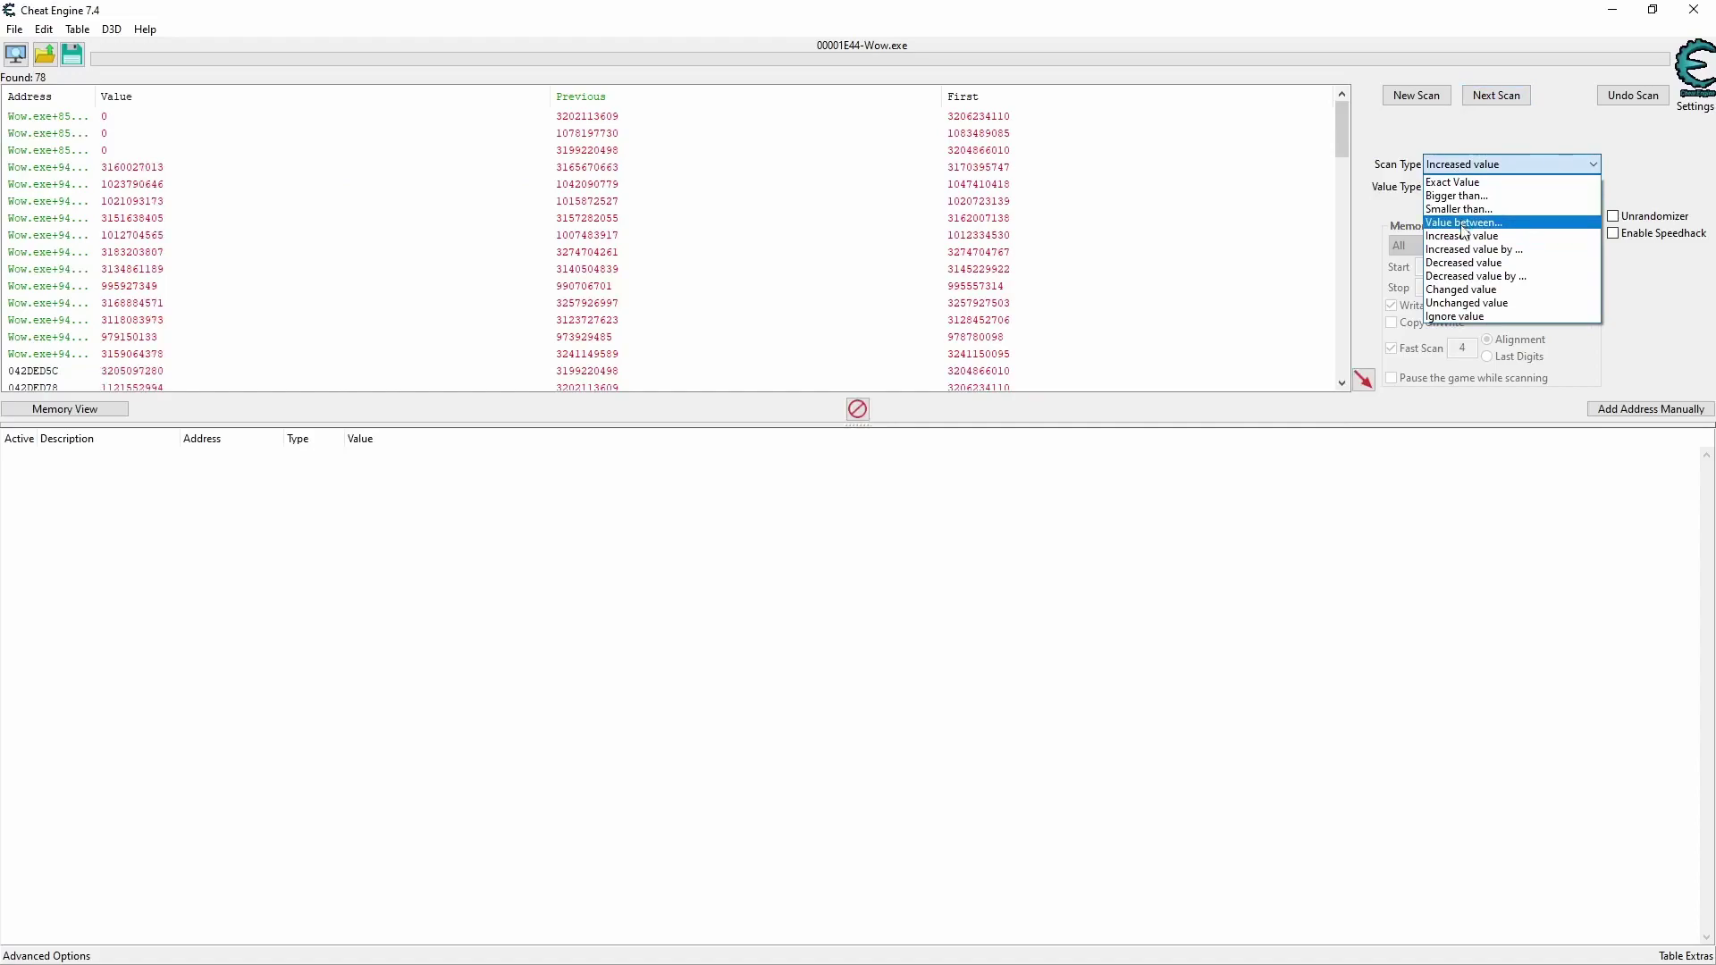
left_click(1467, 263)
left_click(1505, 97)
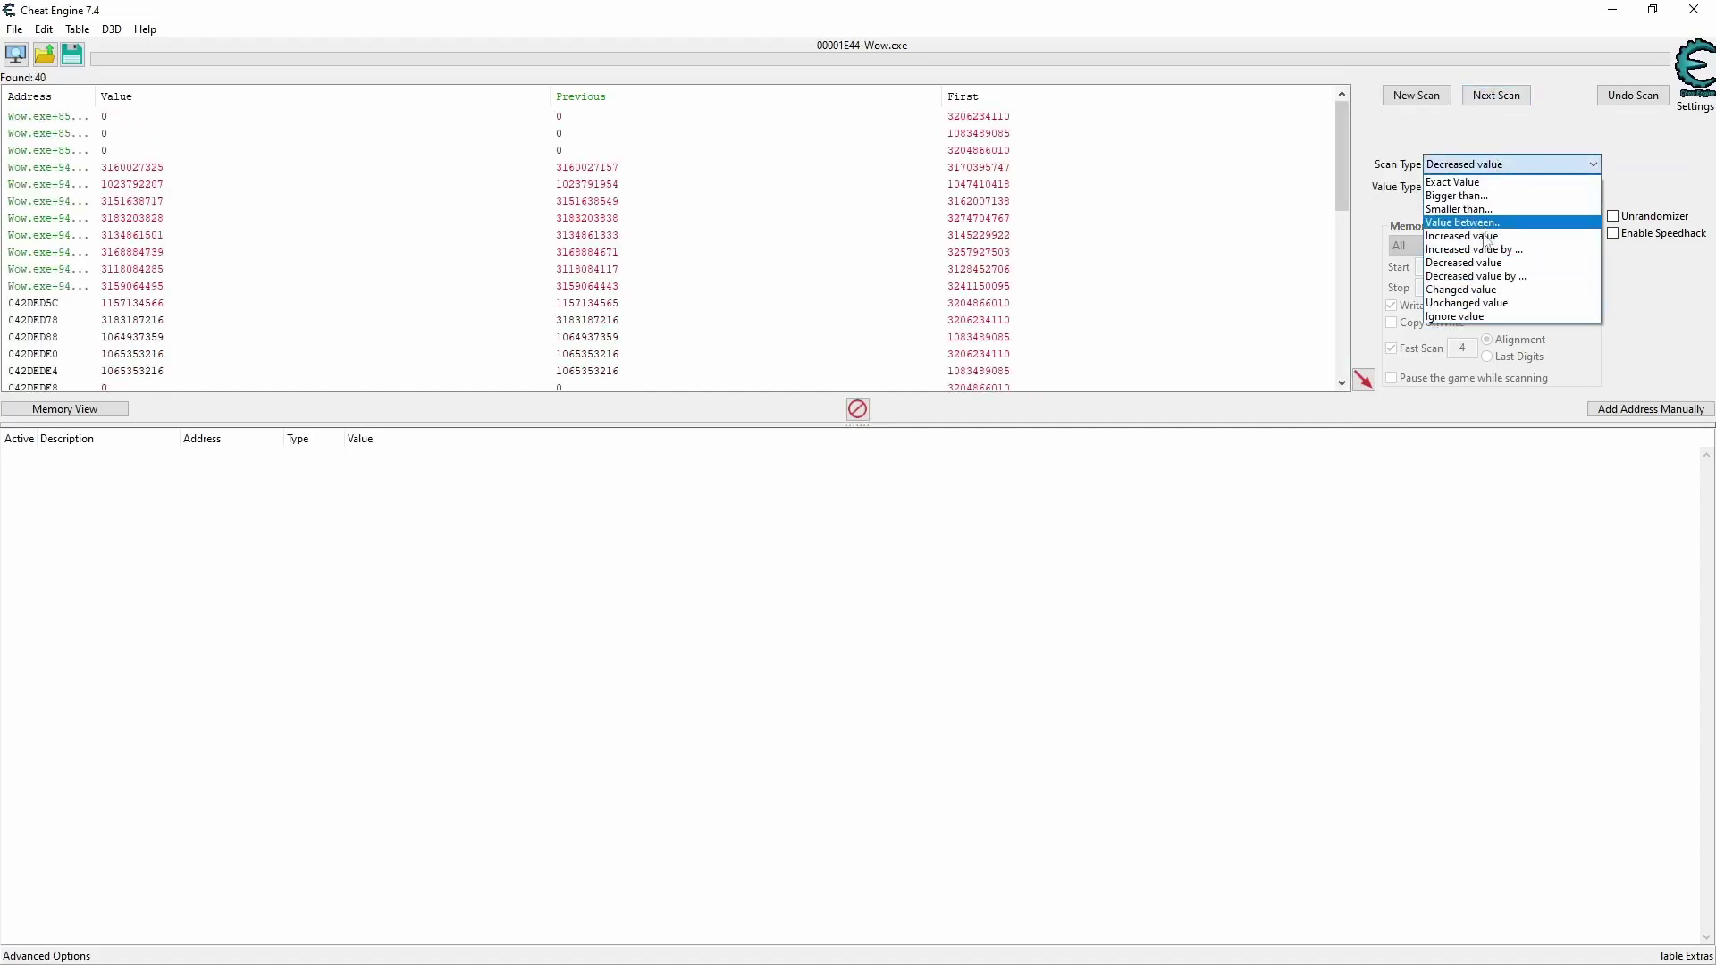
Step: Run four Increased value next scans (28, 26, 23, 21 results), then switch to the game
left_click(1495, 176)
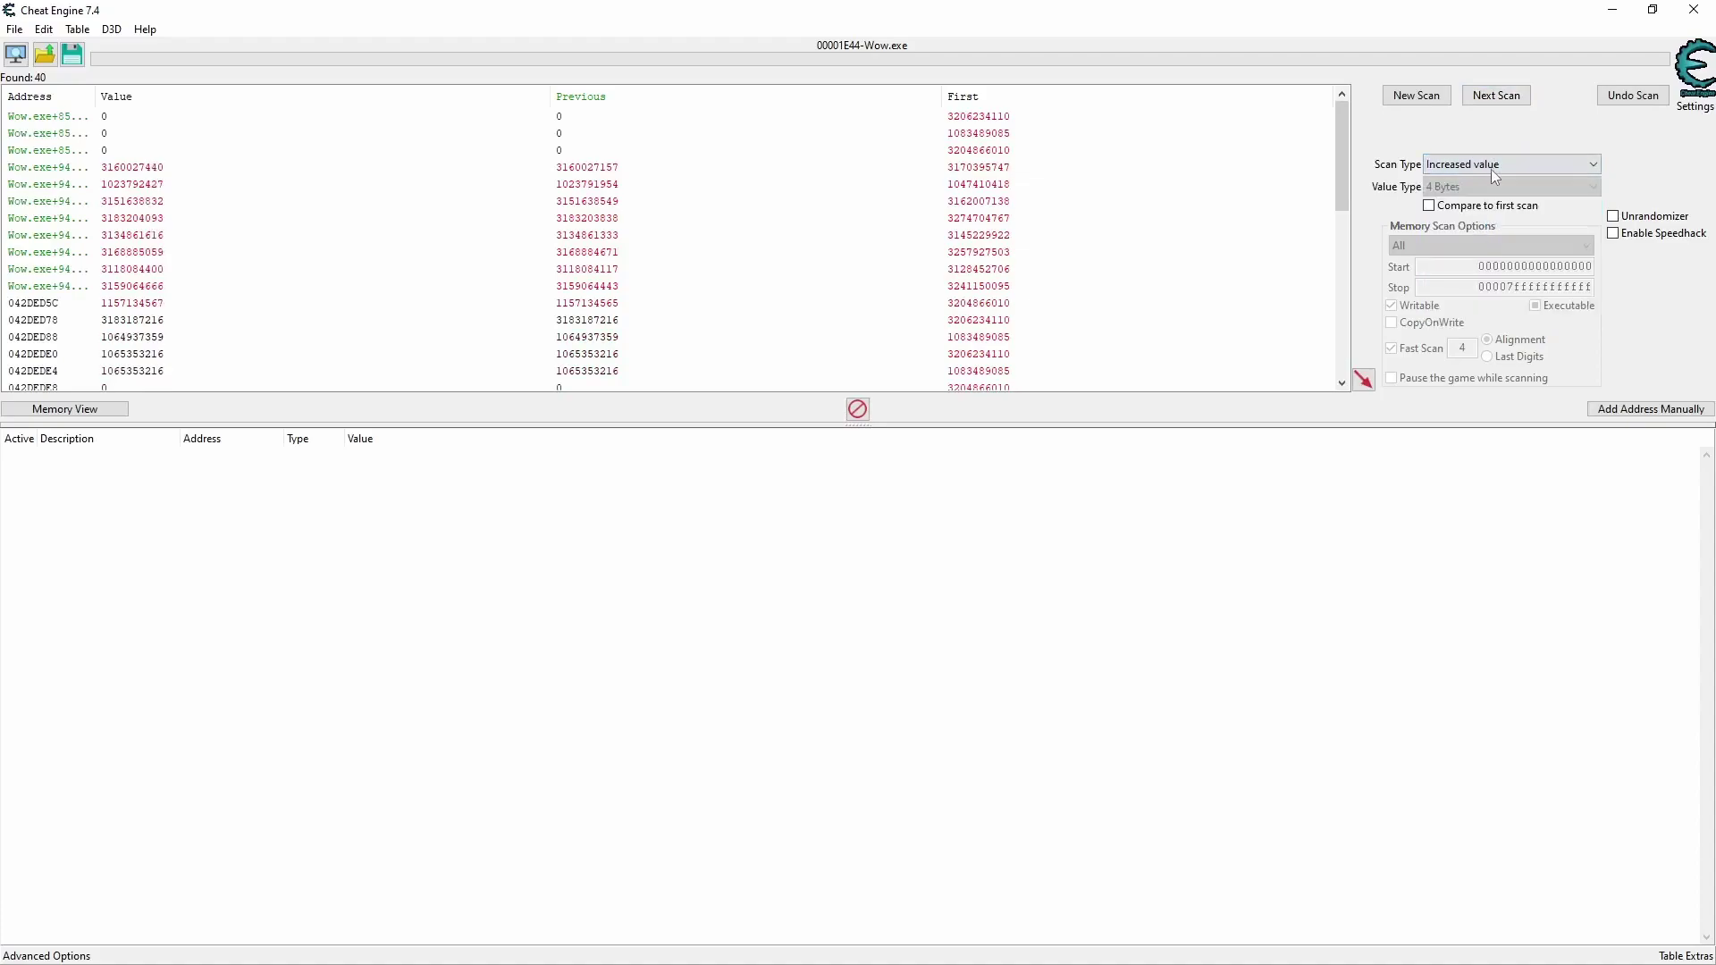
left_click(1504, 106)
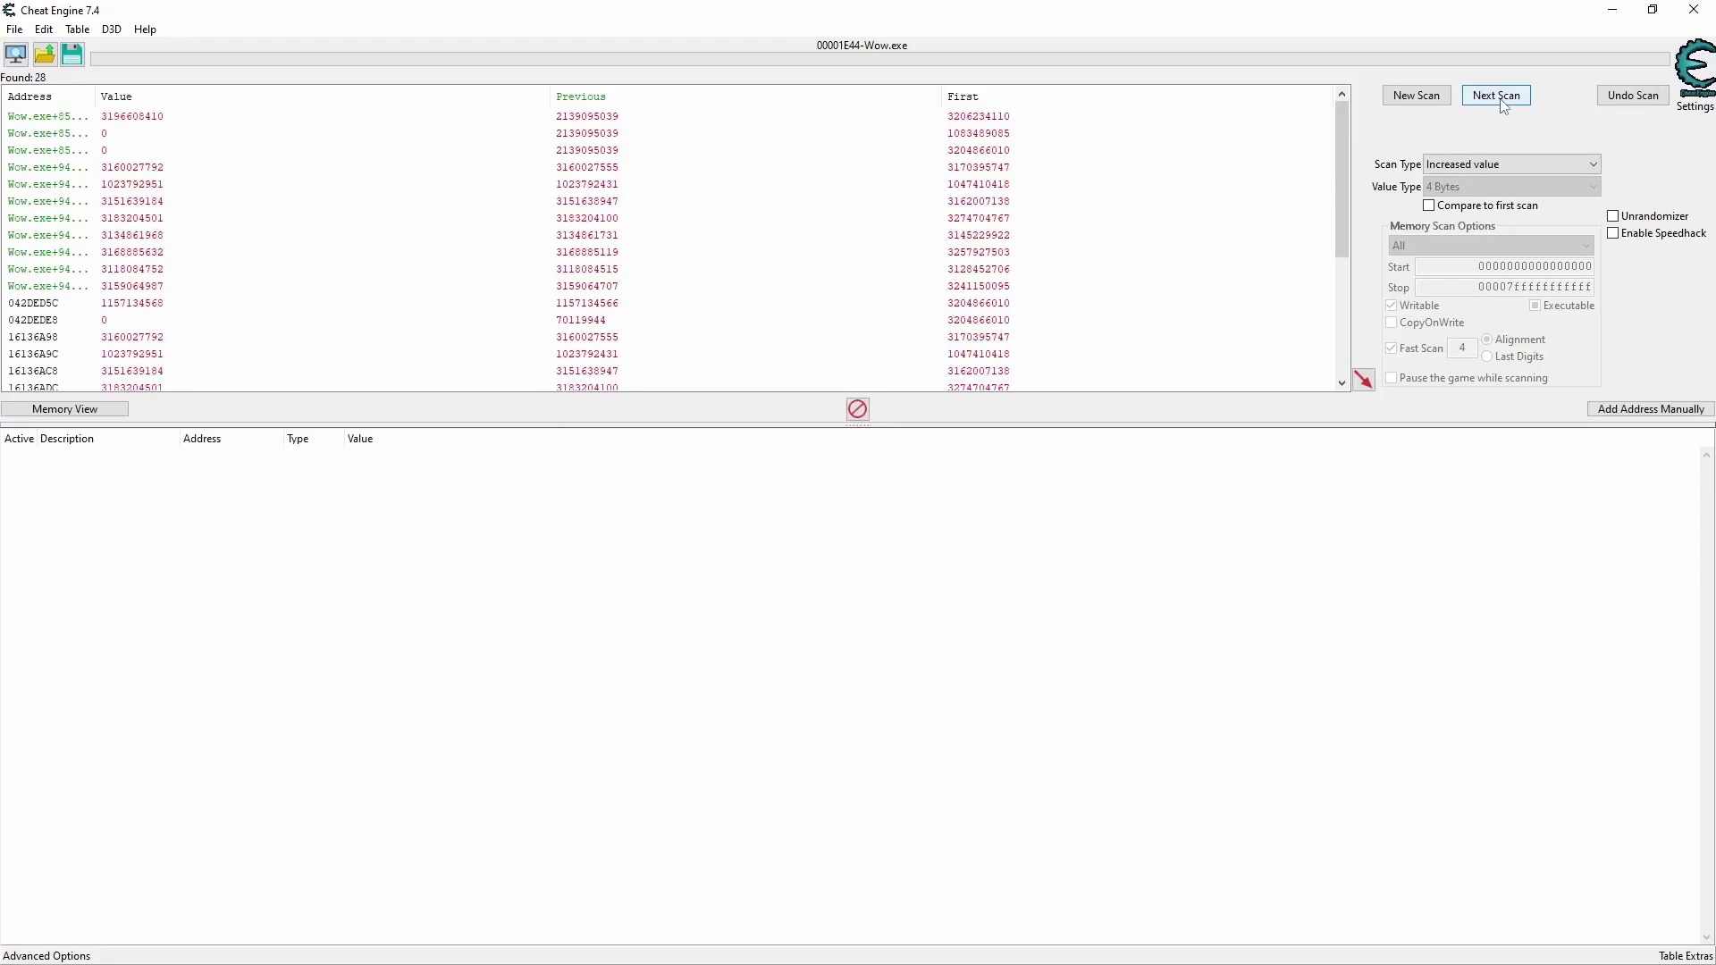
left_click(1504, 106)
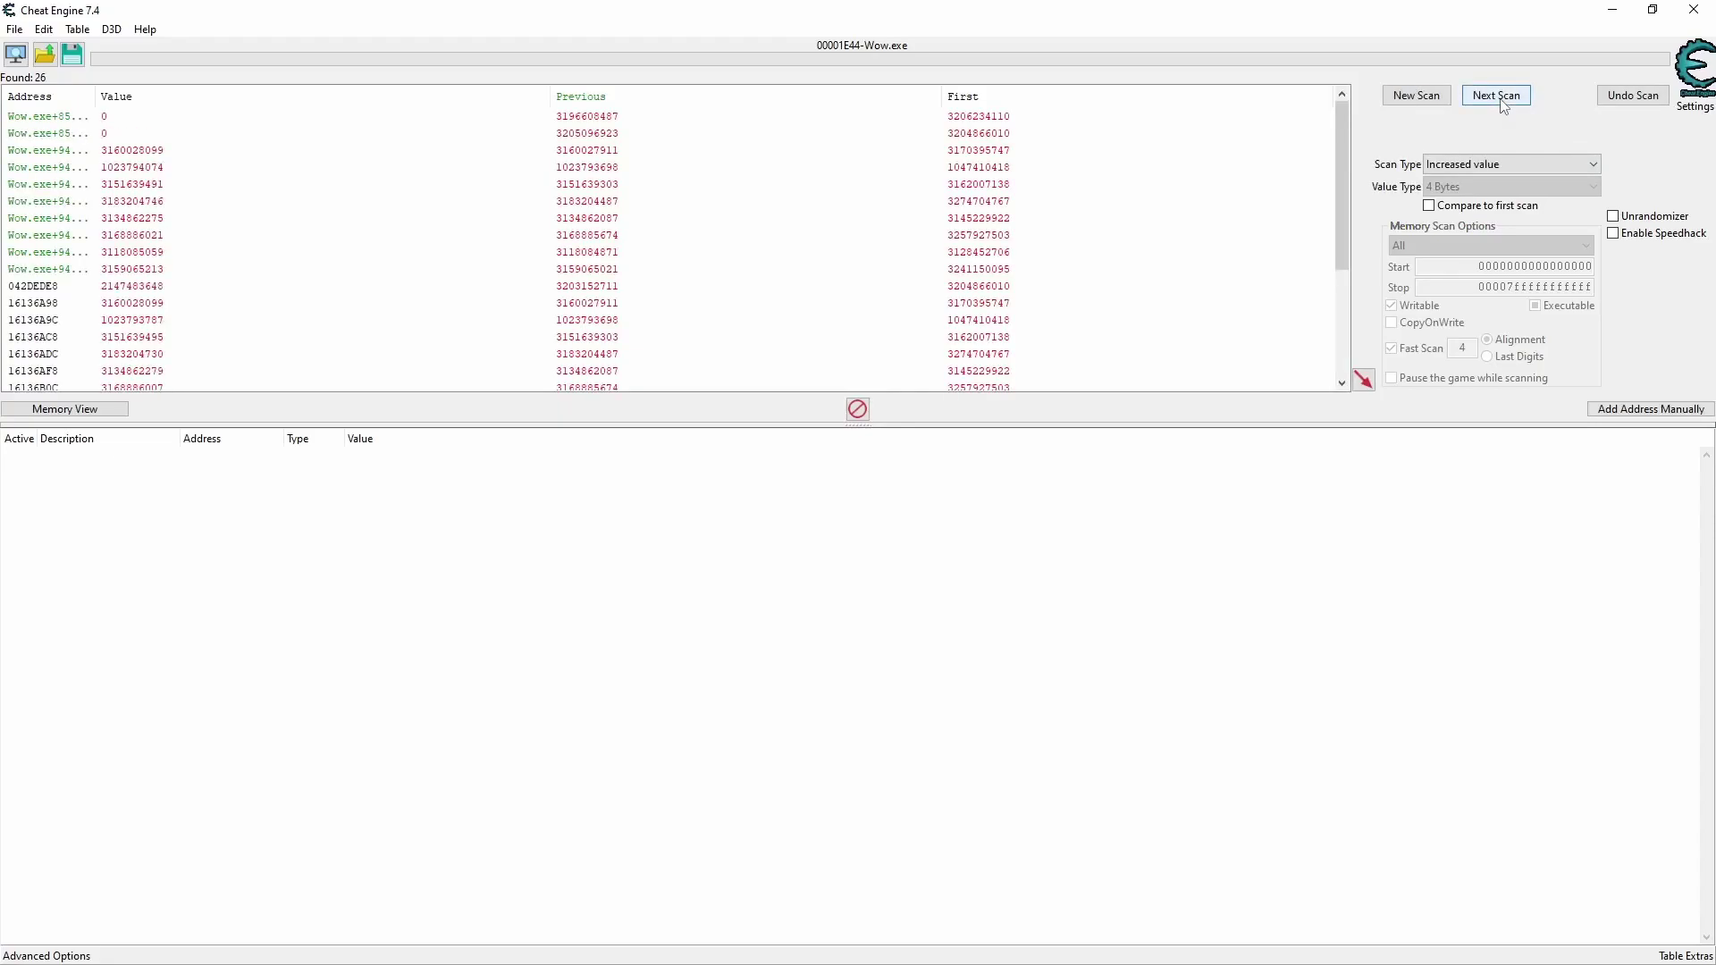
left_click(1504, 106)
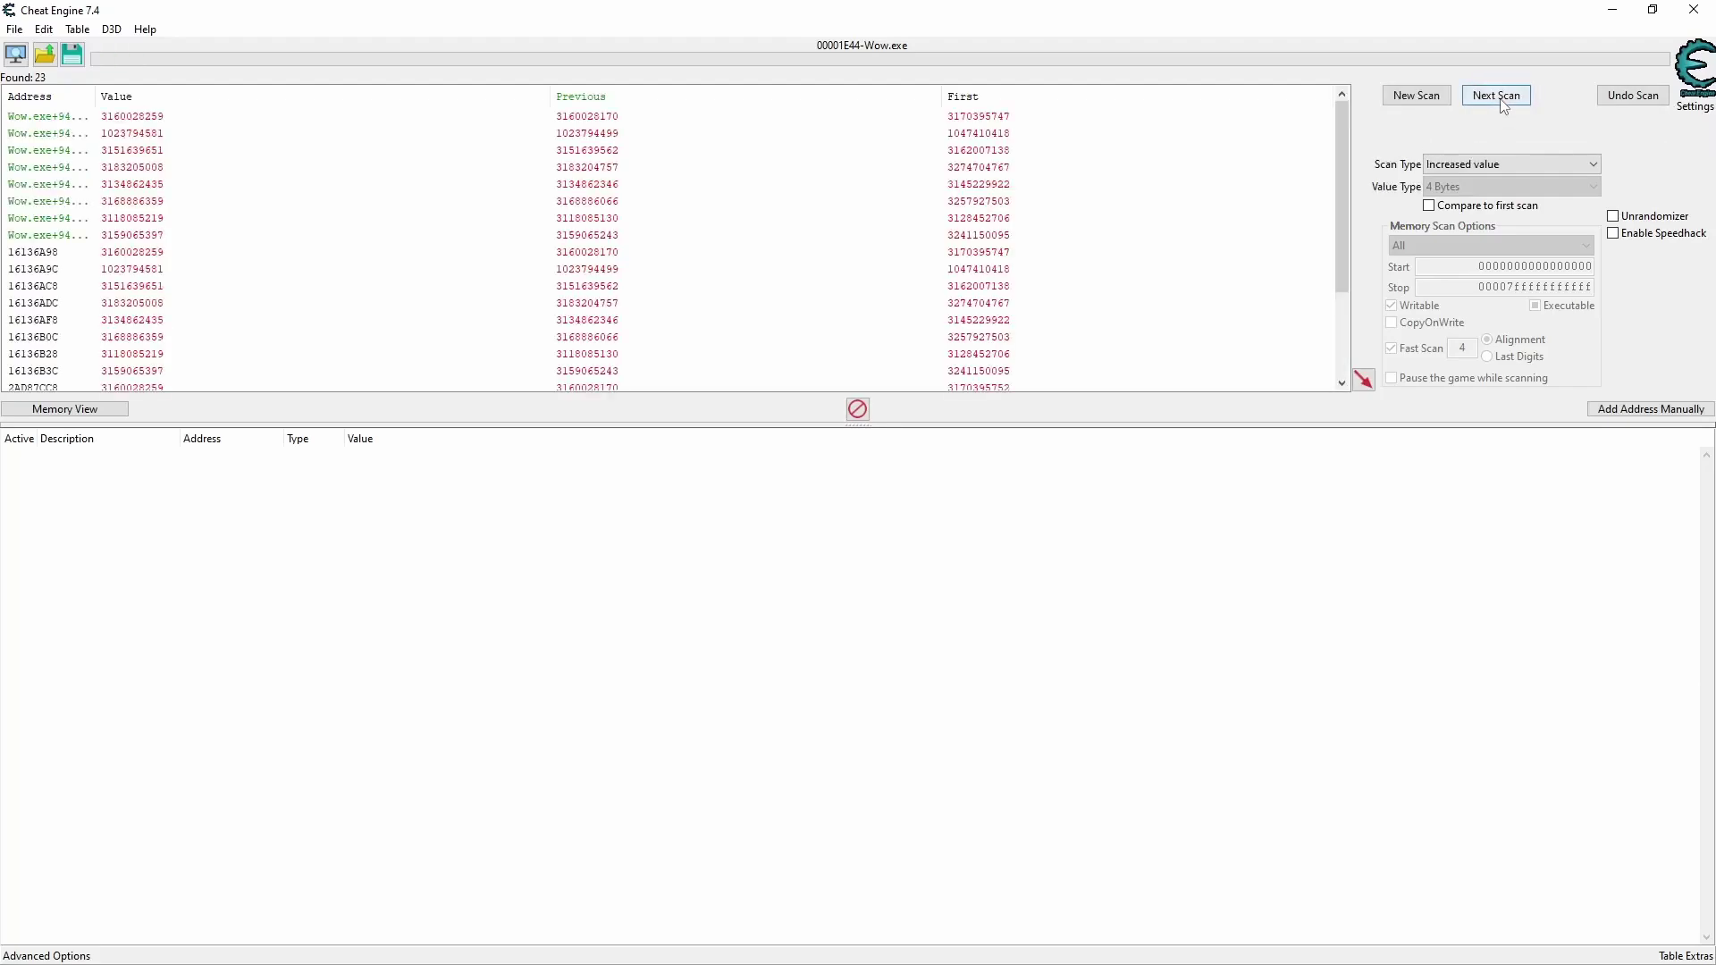
left_click(1504, 106)
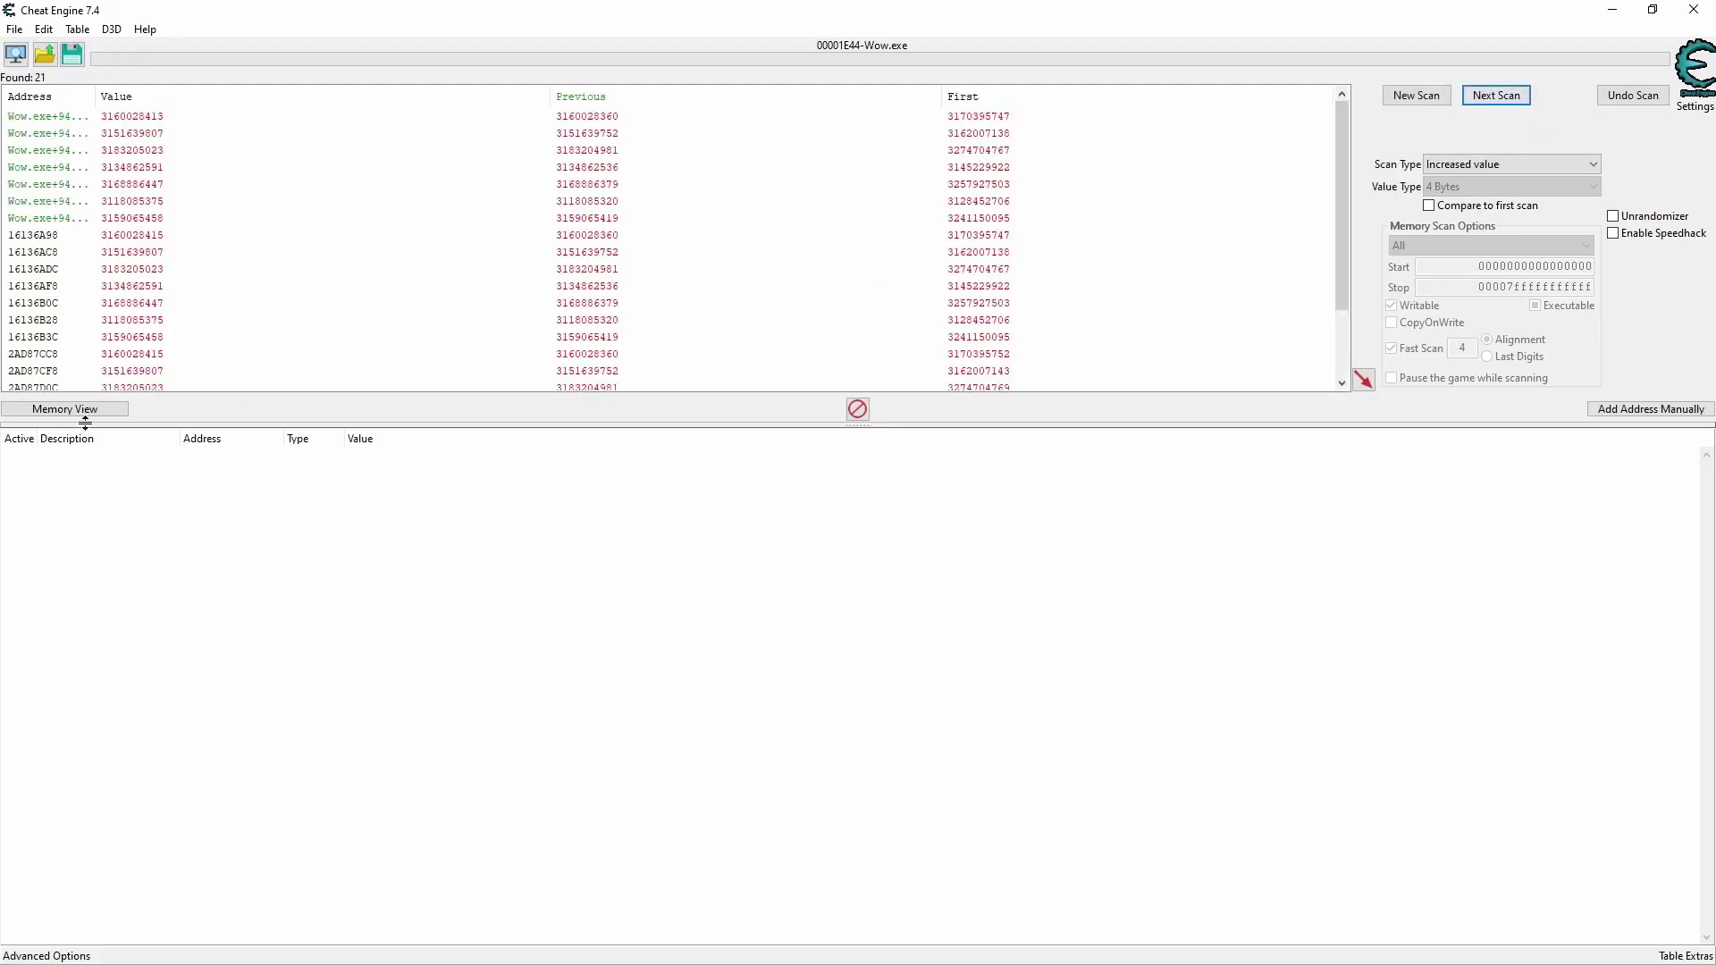
key("alt+Tab")
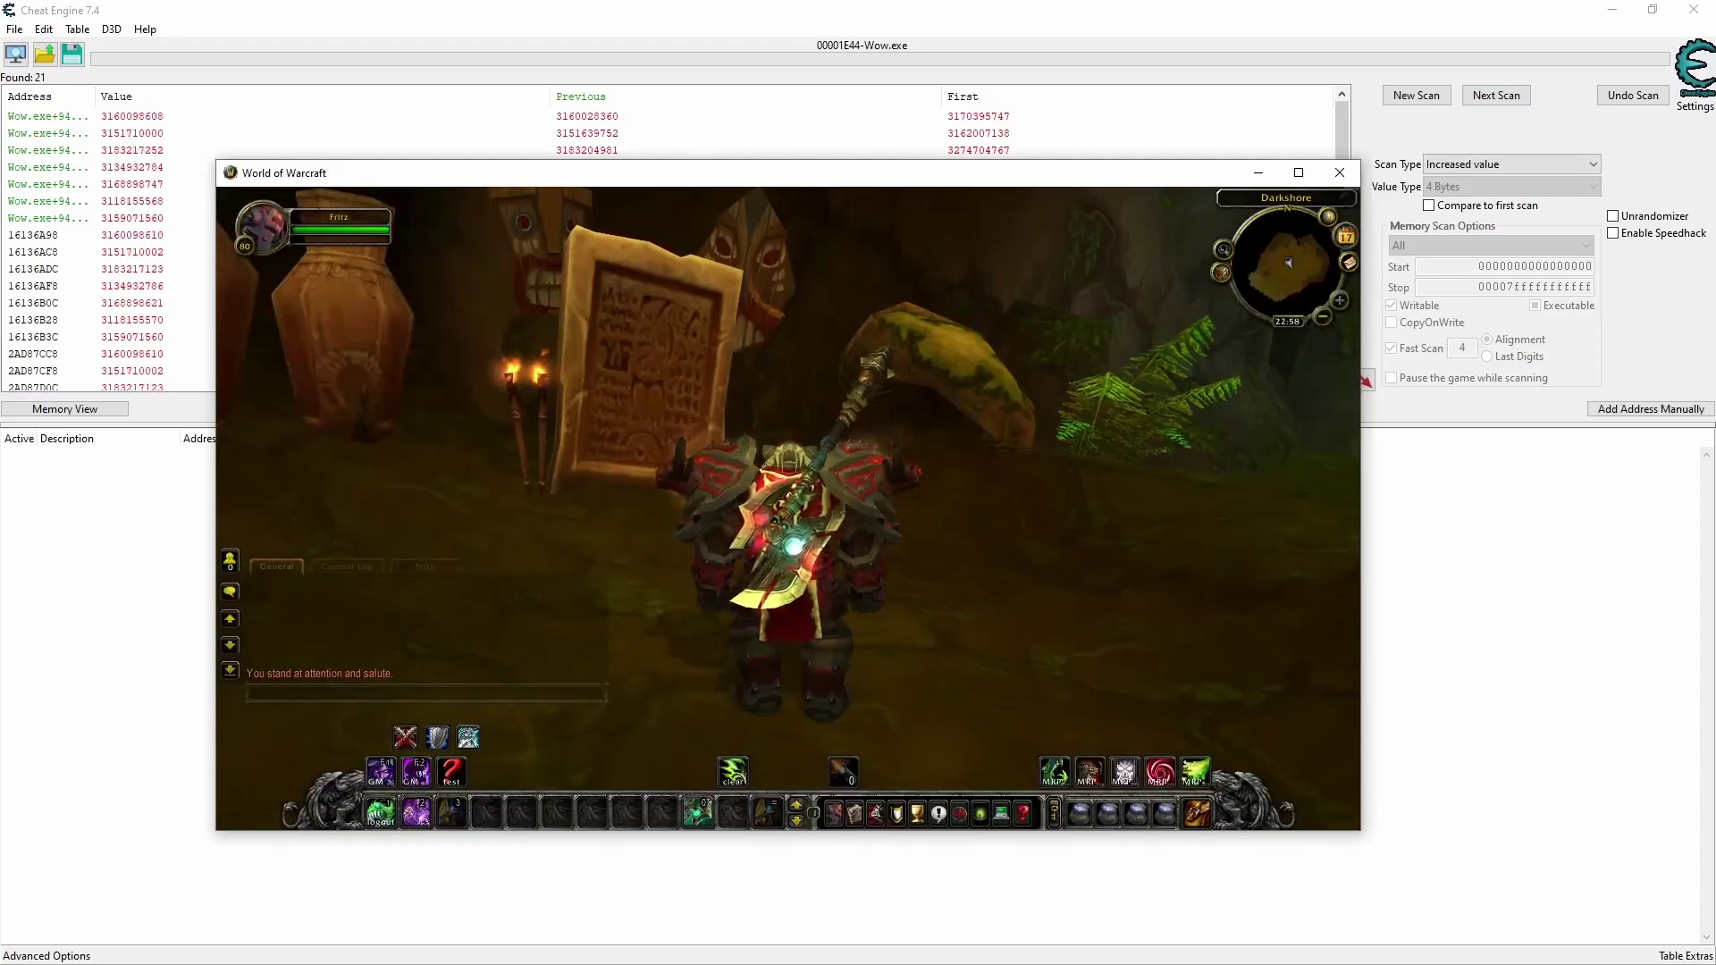
Step: Back in Cheat Engine, run a Decreased value next scan on the 21 addresses
key("alt+Tab")
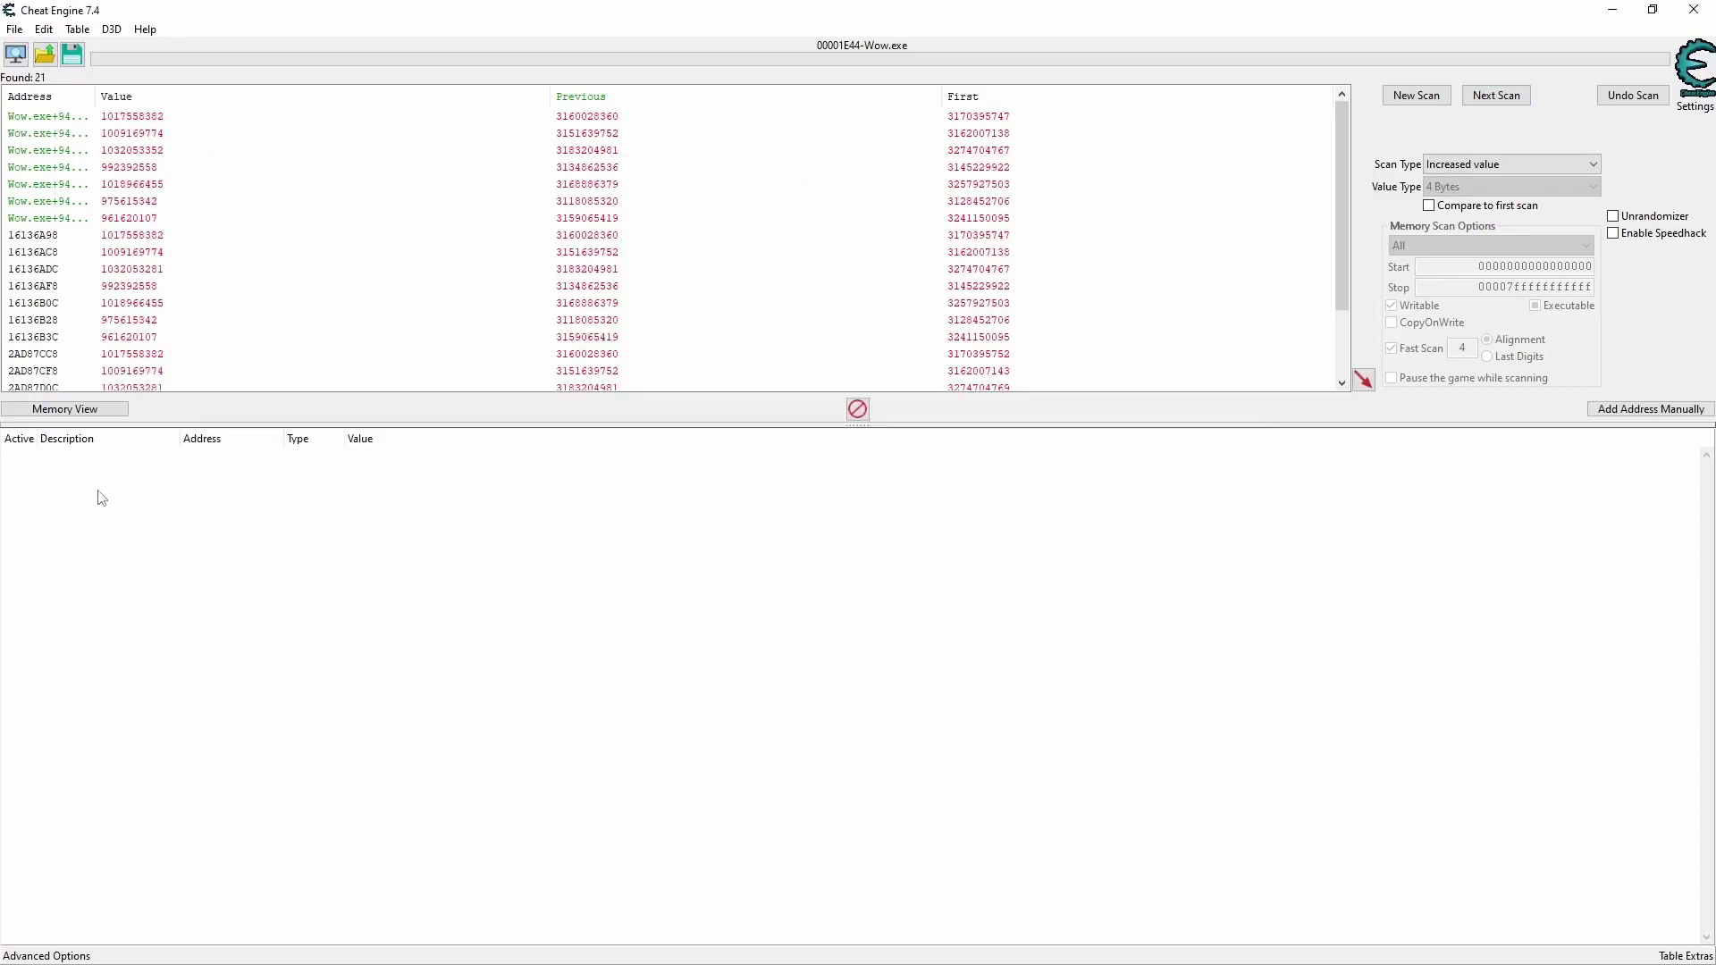
left_click(1494, 166)
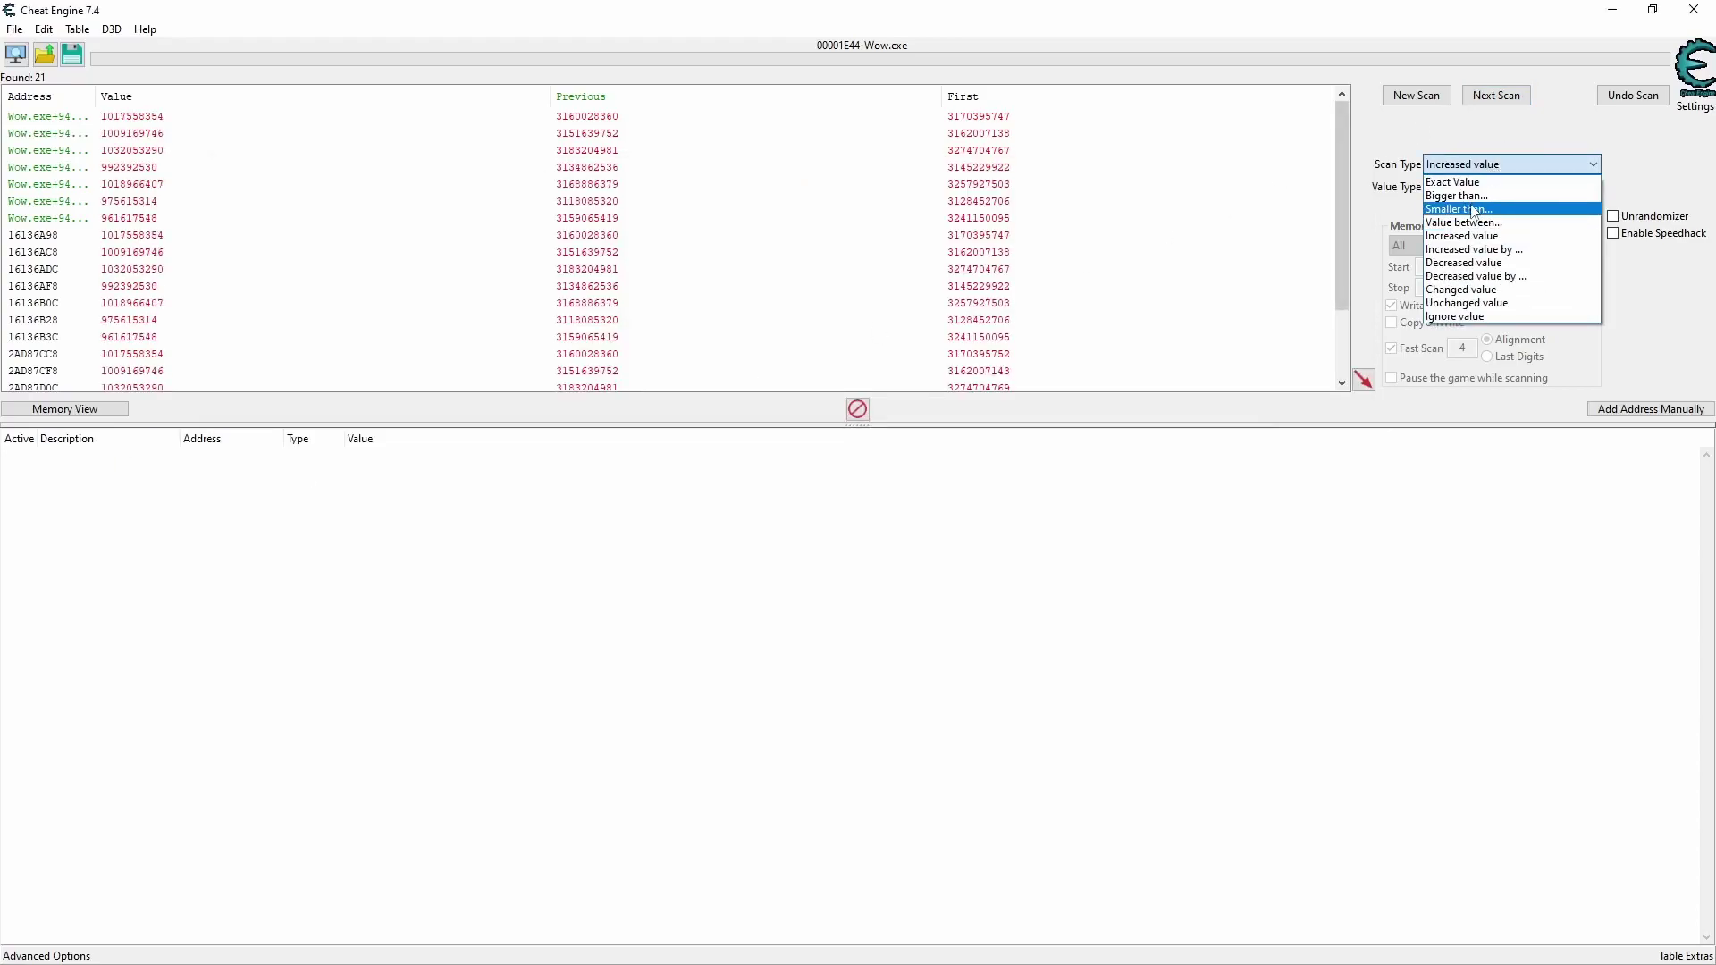
left_click(1483, 264)
left_click(1502, 96)
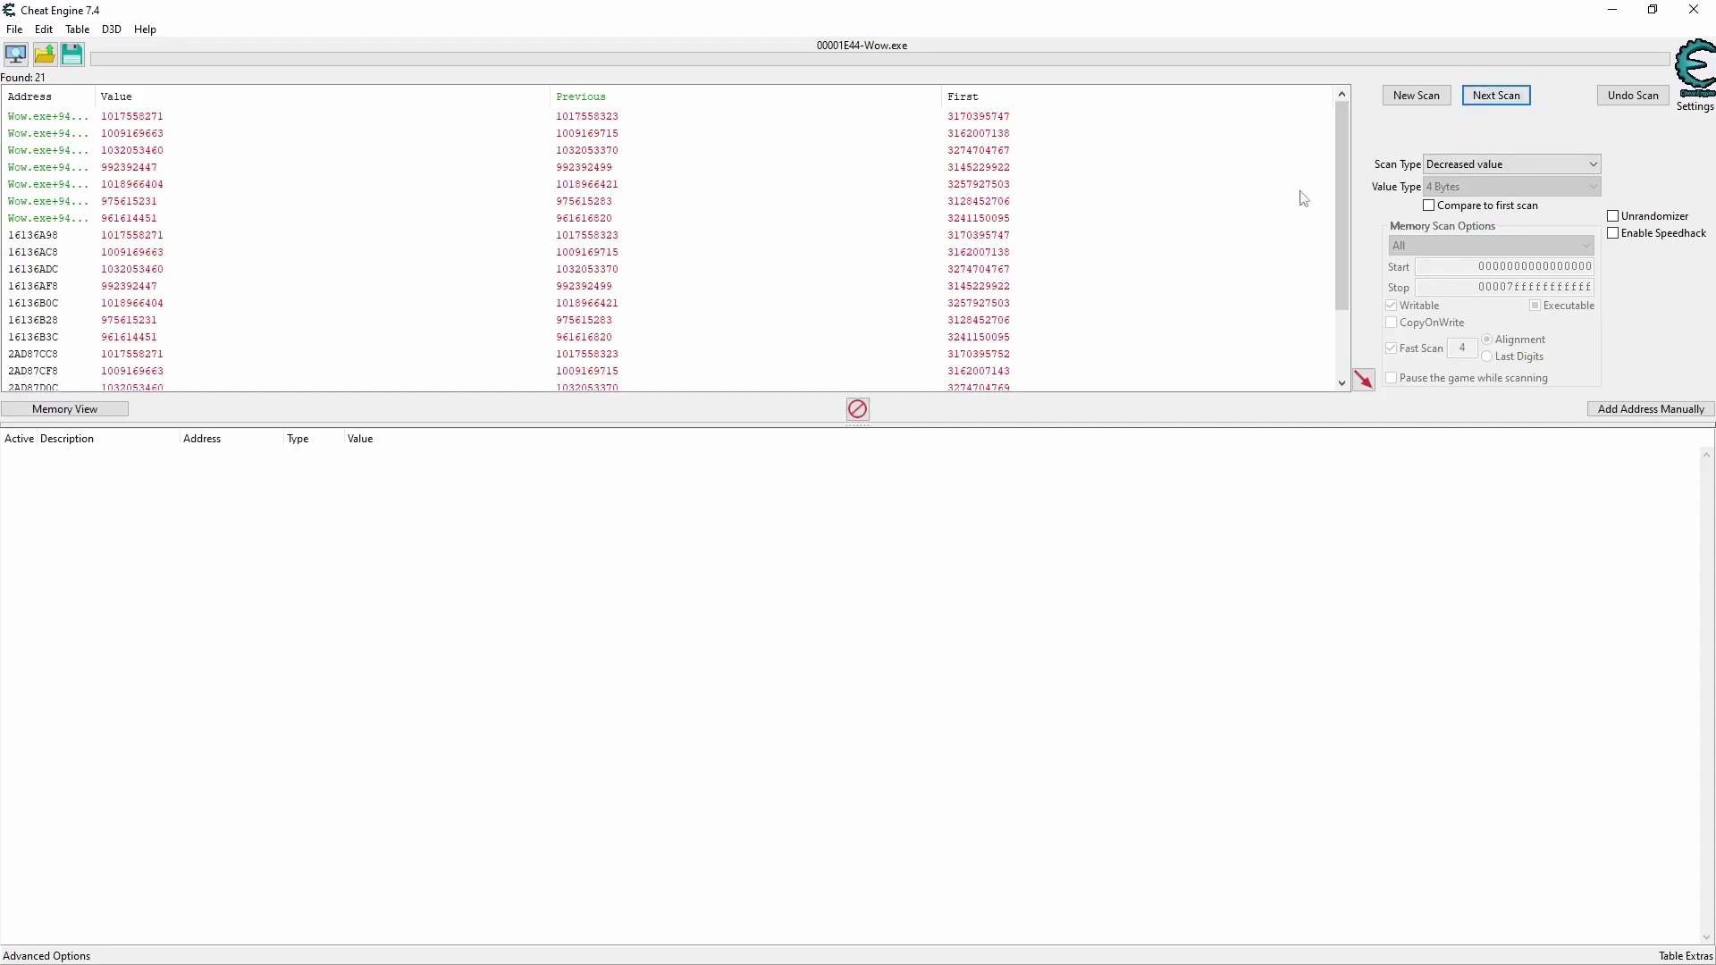
Step: Run three Increased value next scans, narrowing results to 3, then 3, then 0
left_click(1496, 168)
left_click(1473, 246)
left_click(1476, 167)
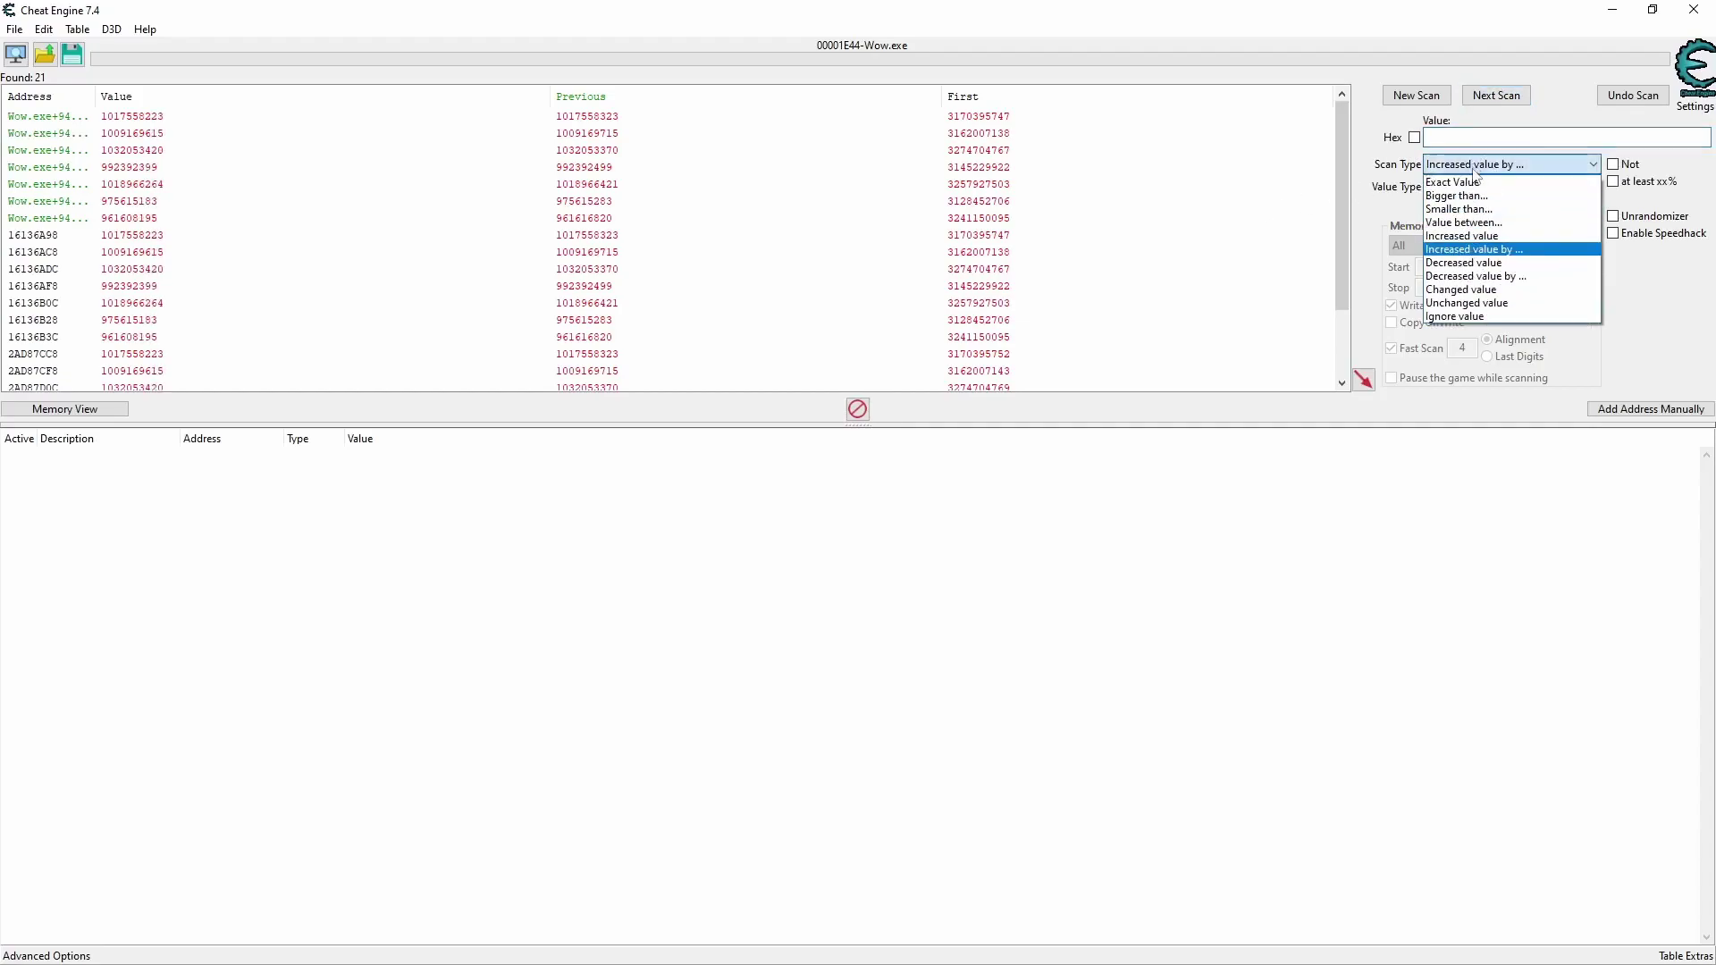
left_click(1474, 237)
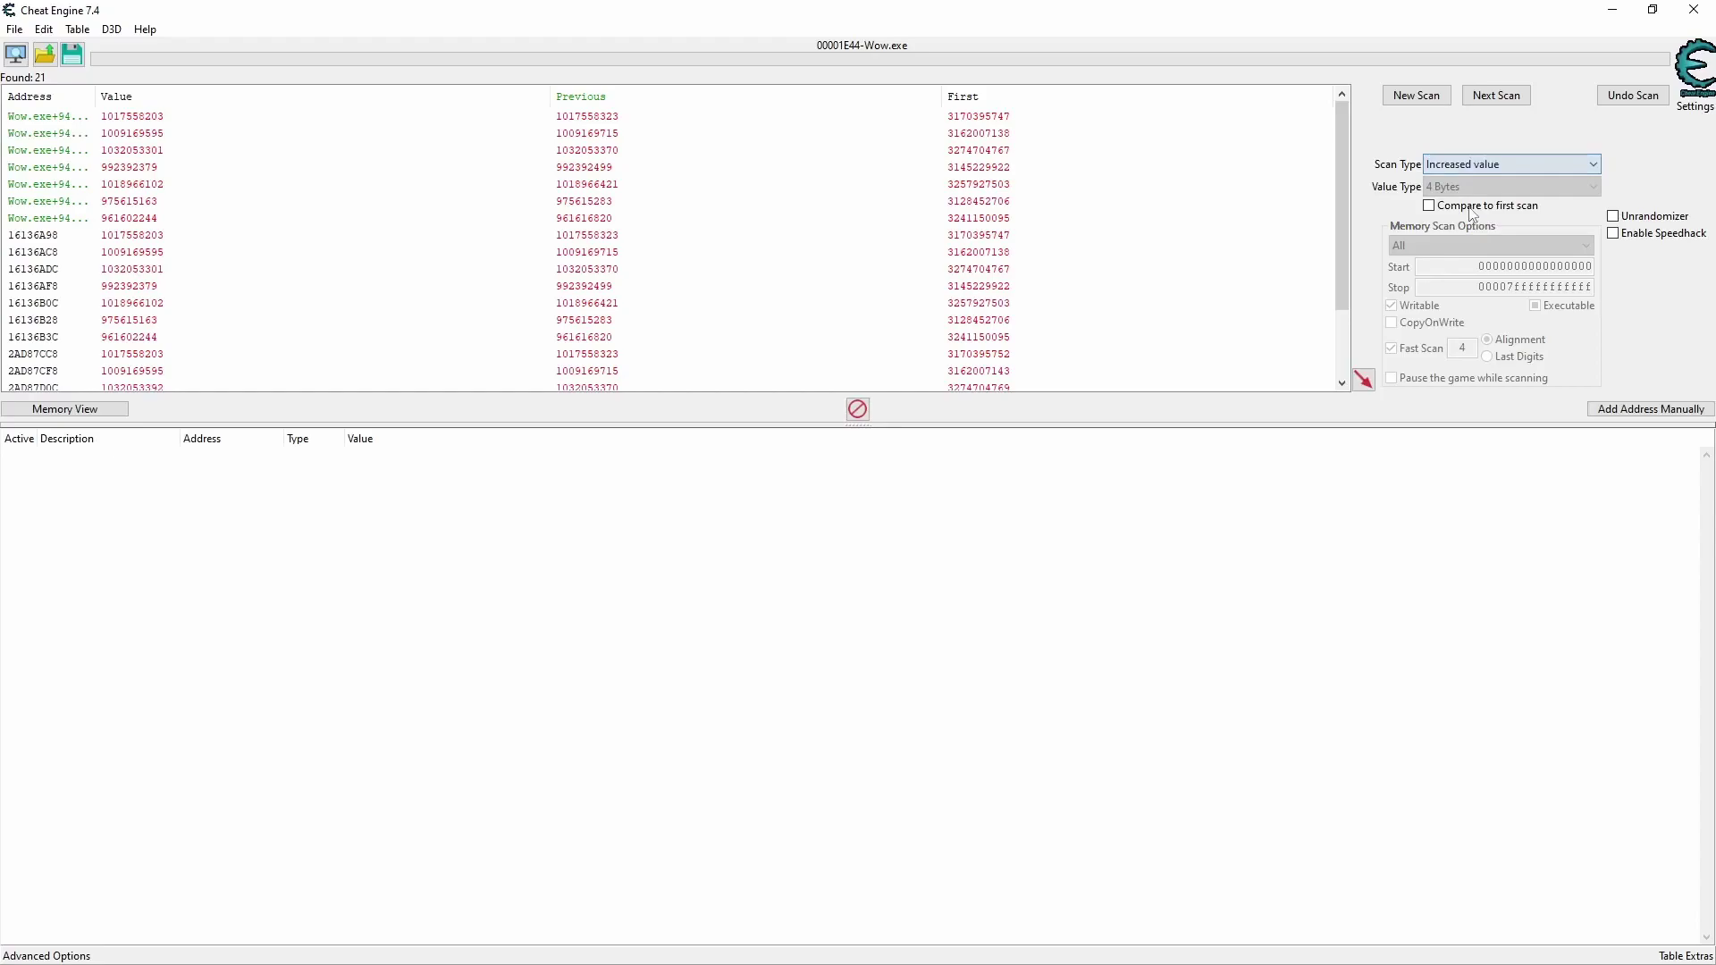
left_click(1498, 100)
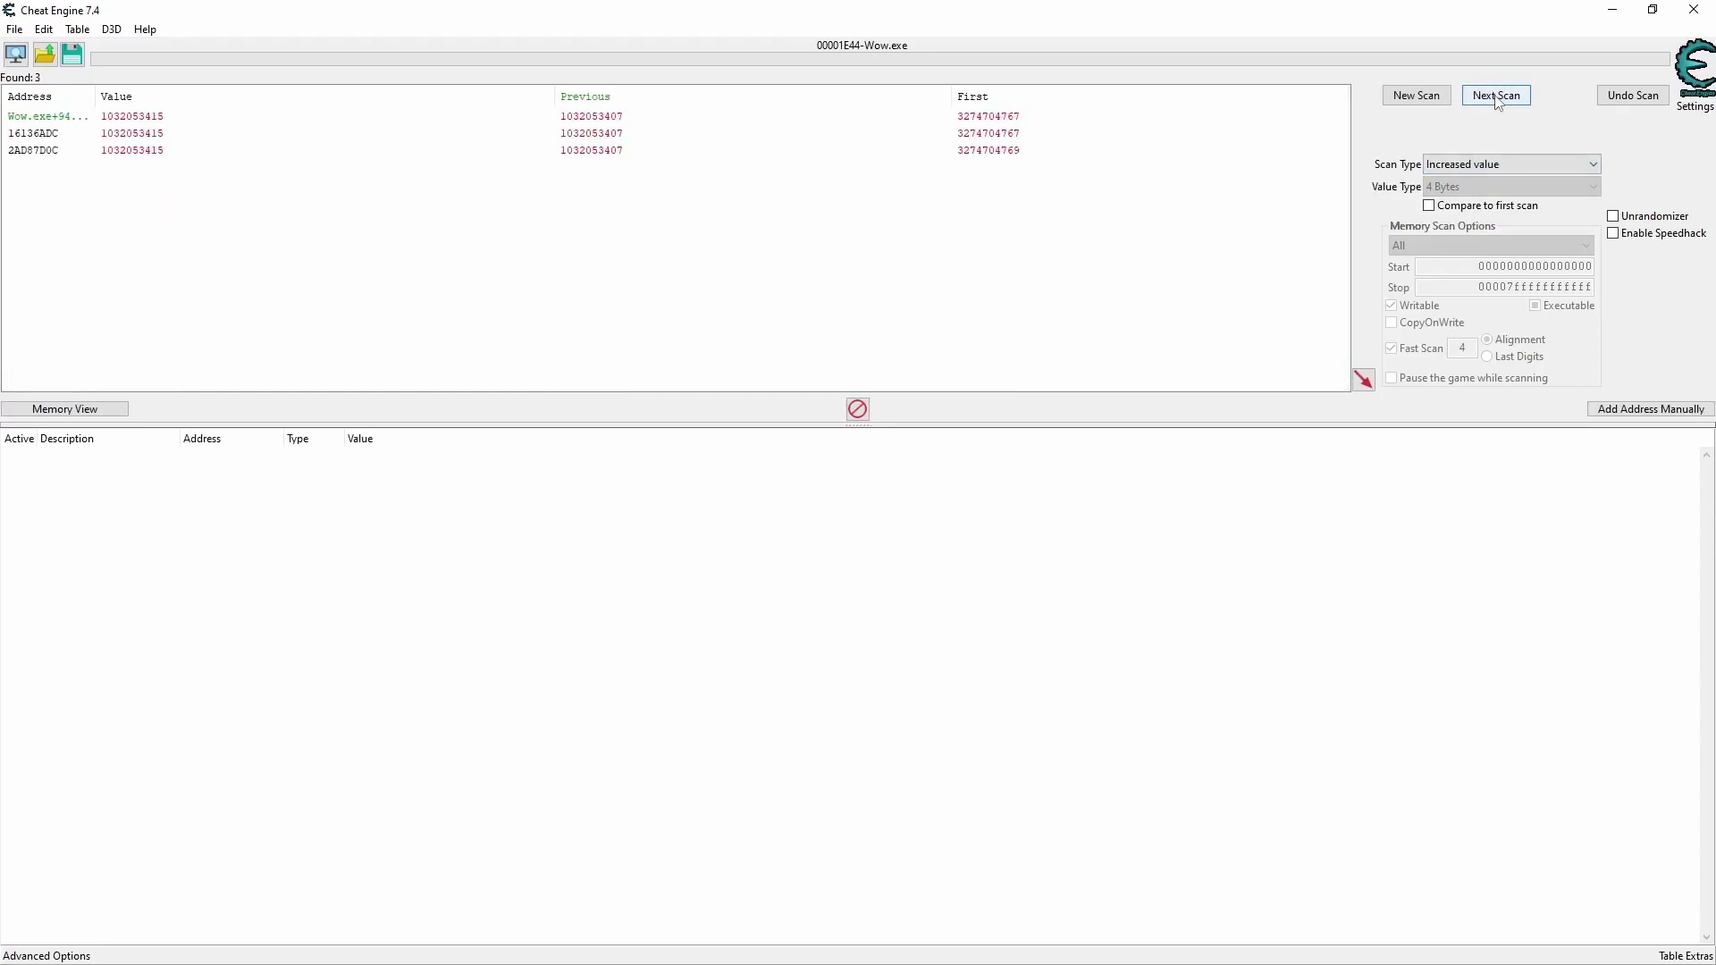
left_click(1497, 101)
left_click(1497, 101)
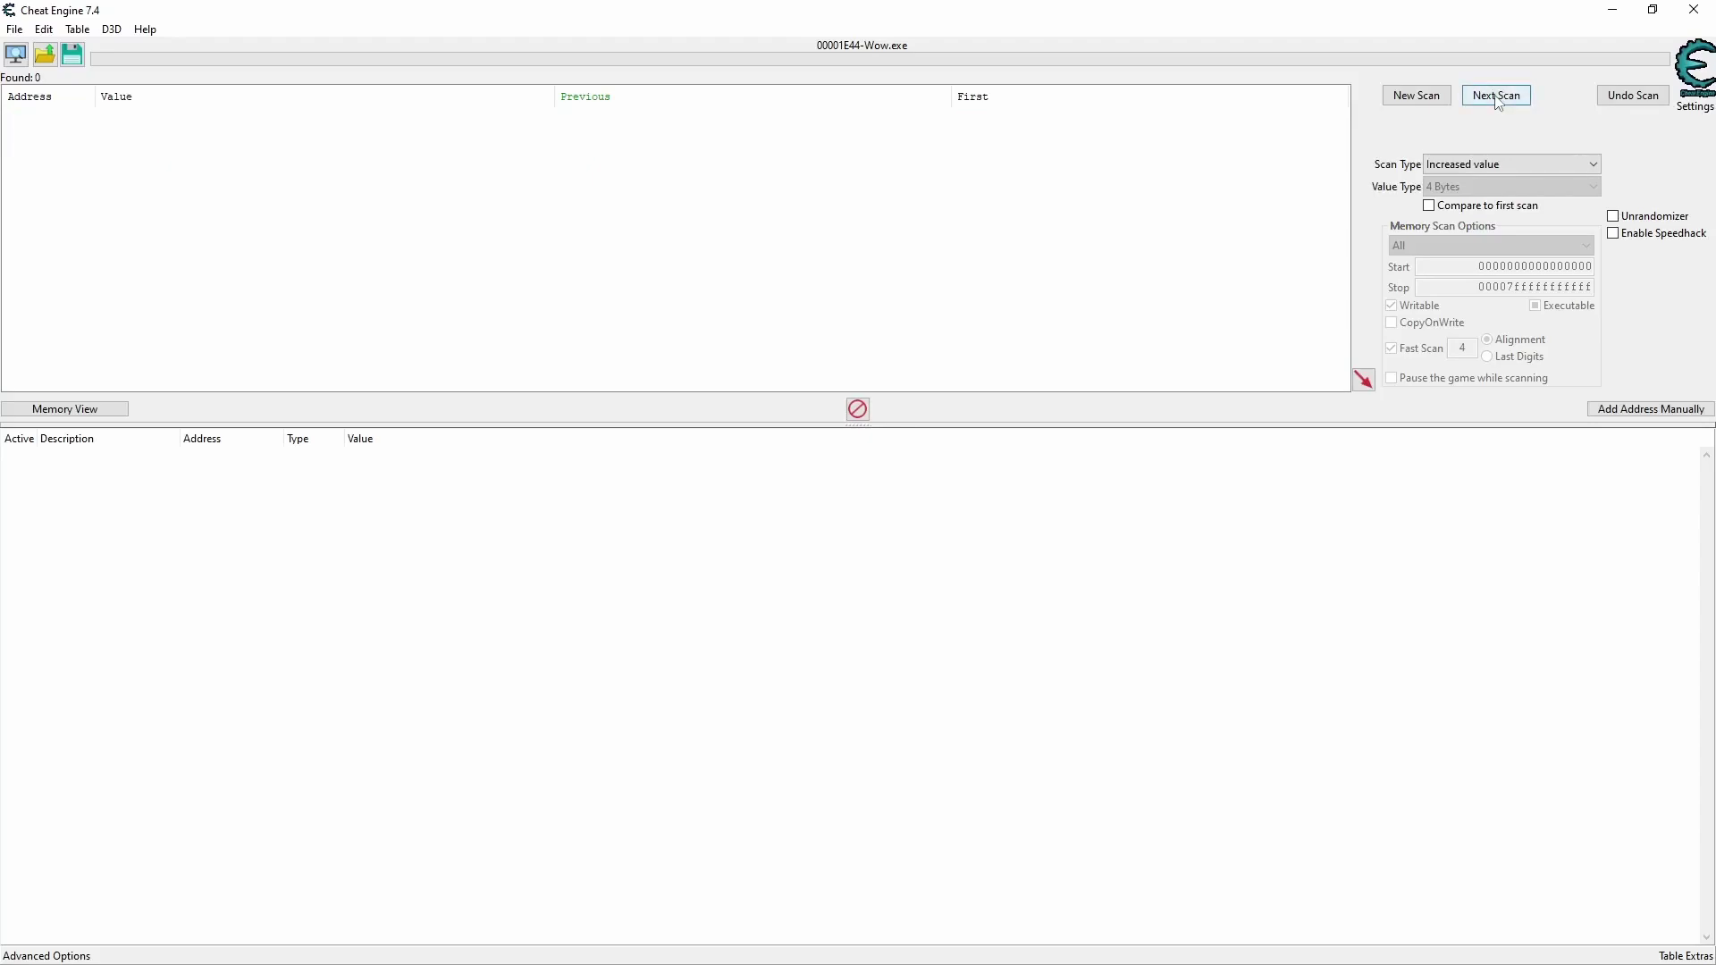